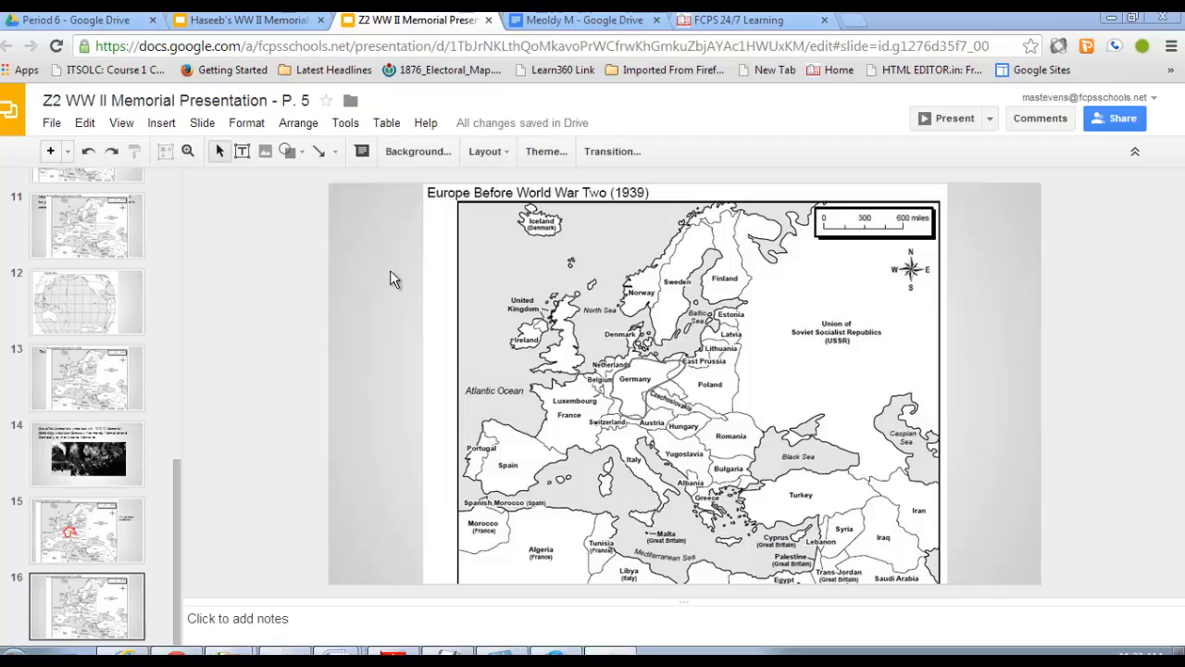
Step: Draw a short, straight horizontal line across southern Poland on the Europe Before World War Two map
{"action": "left_click", "coordinate": [335, 151]}
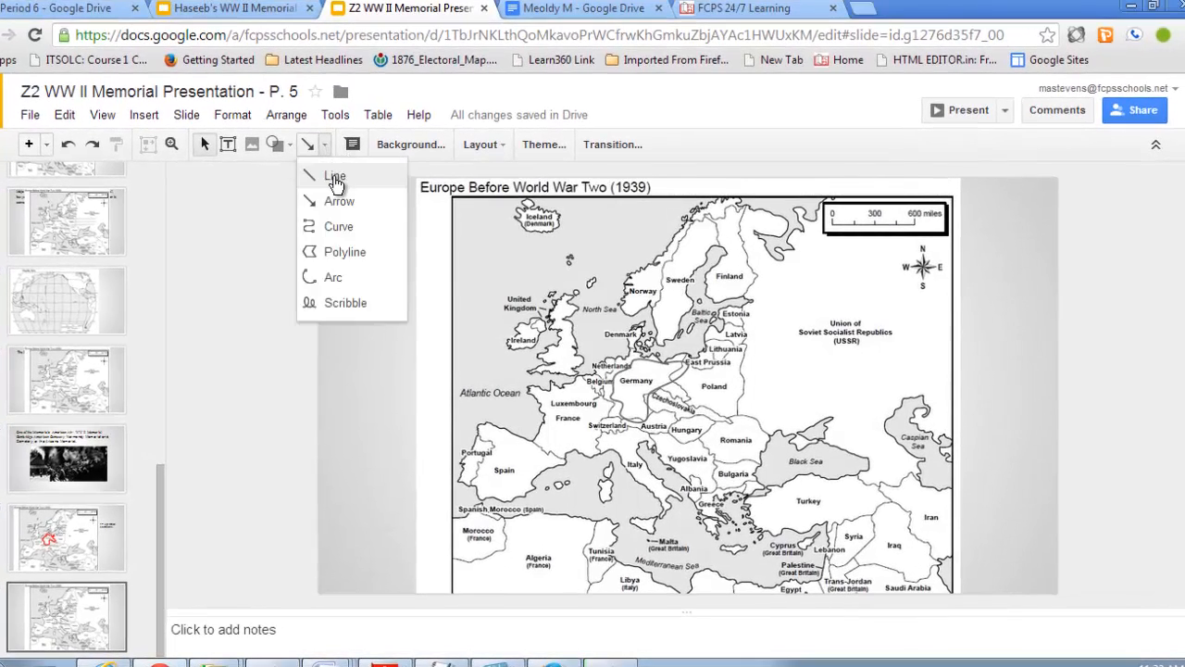
{"action": "left_click", "coordinate": [334, 178]}
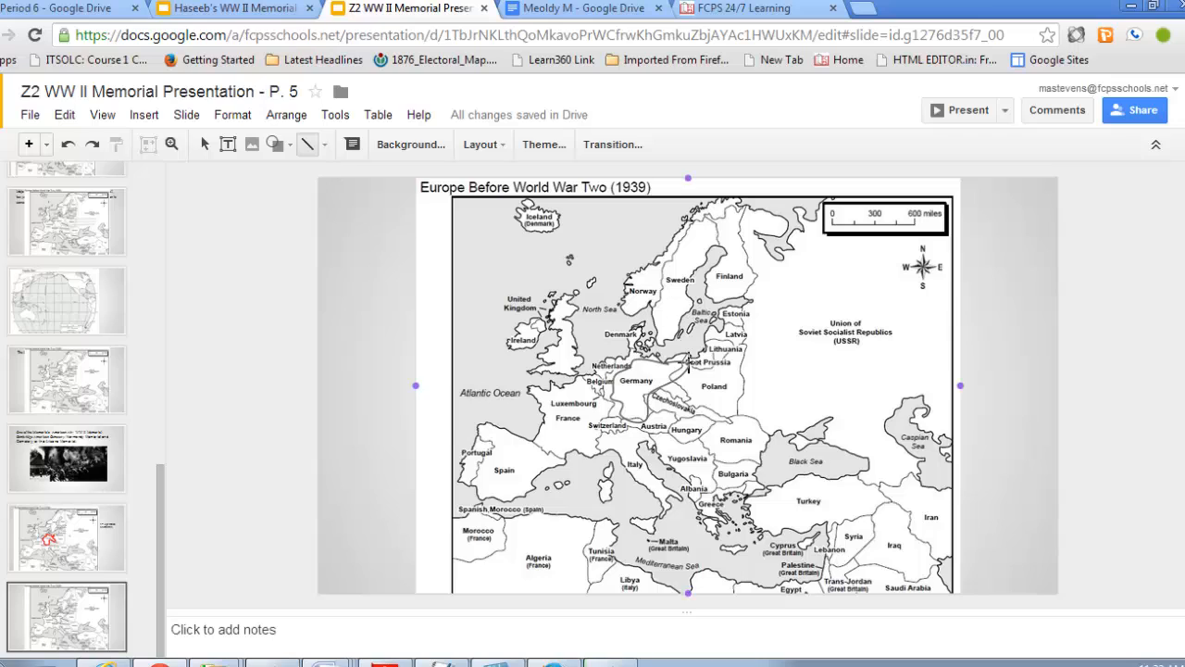
{"action": "left_click", "coordinate": [743, 408]}
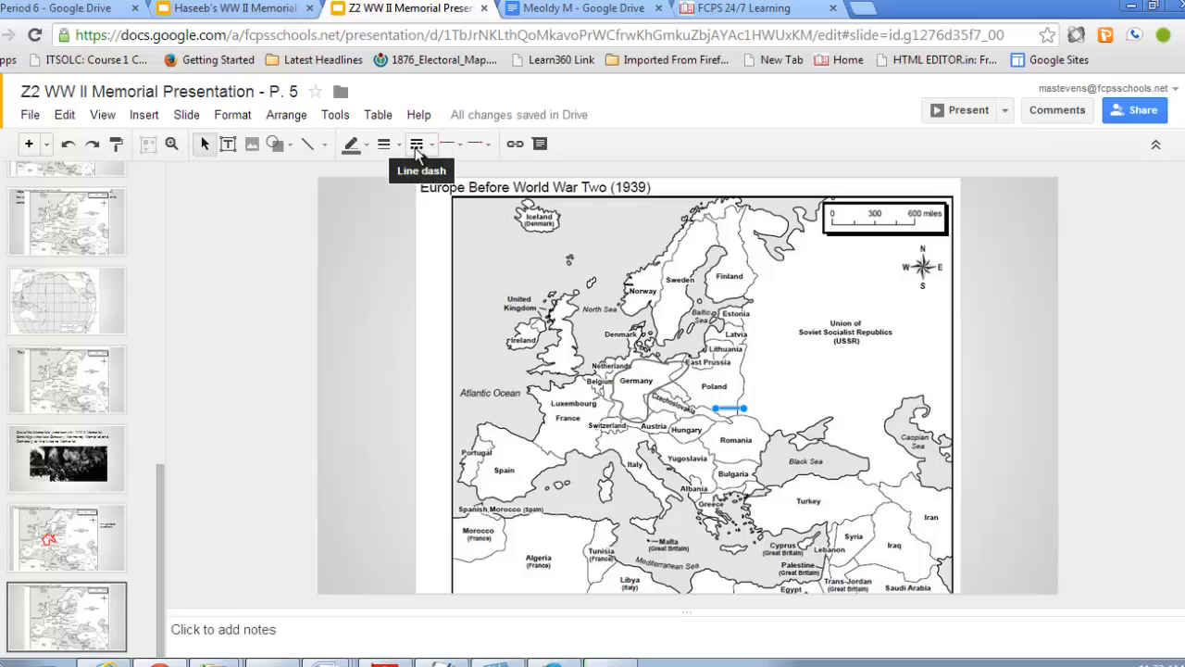
{"action": "left_click", "coordinate": [792, 407]}
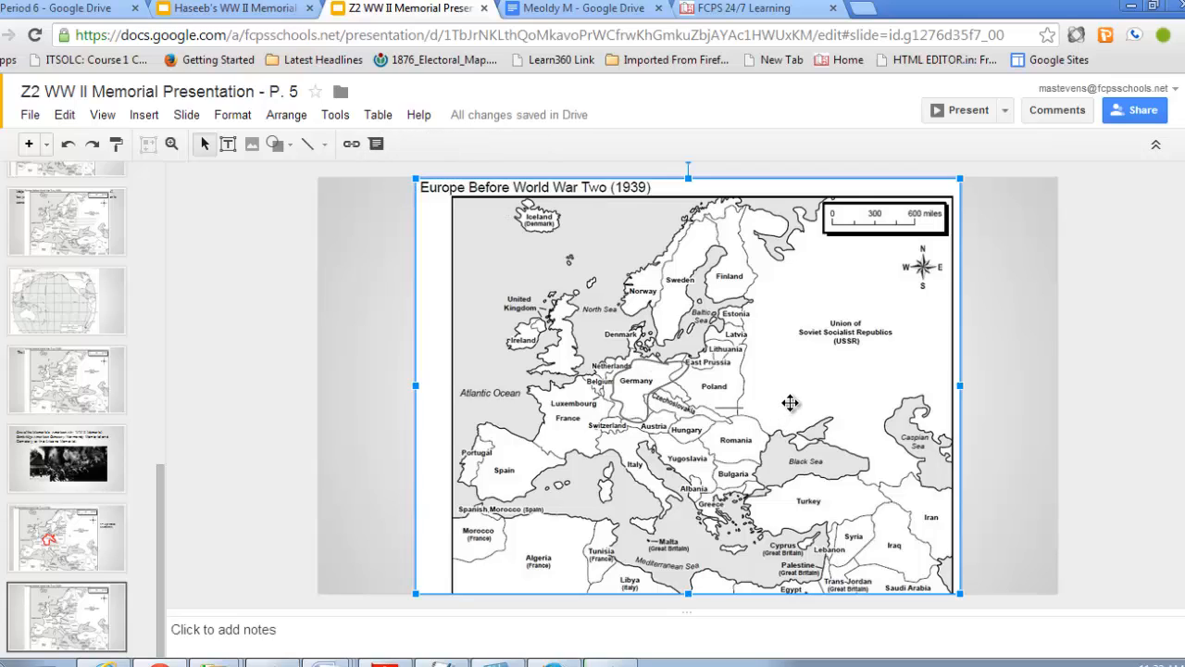
Step: Set the weight of the short line in southern Poland to 4px
{"action": "left_click", "coordinate": [729, 407]}
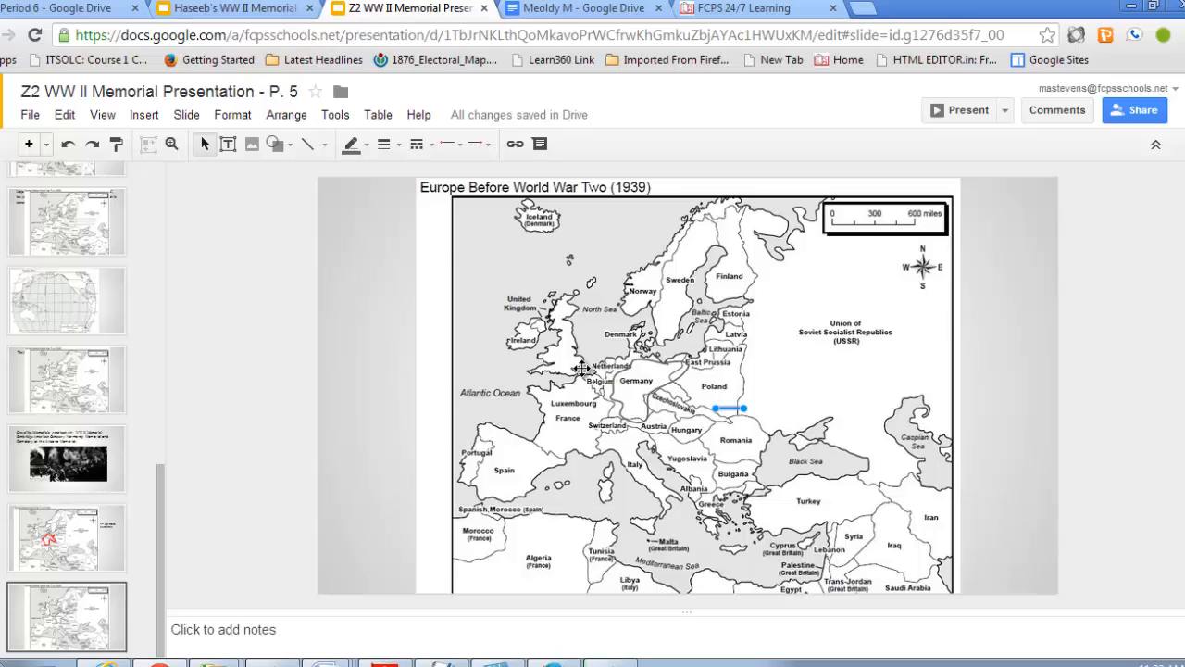
{"action": "left_click", "coordinate": [398, 144]}
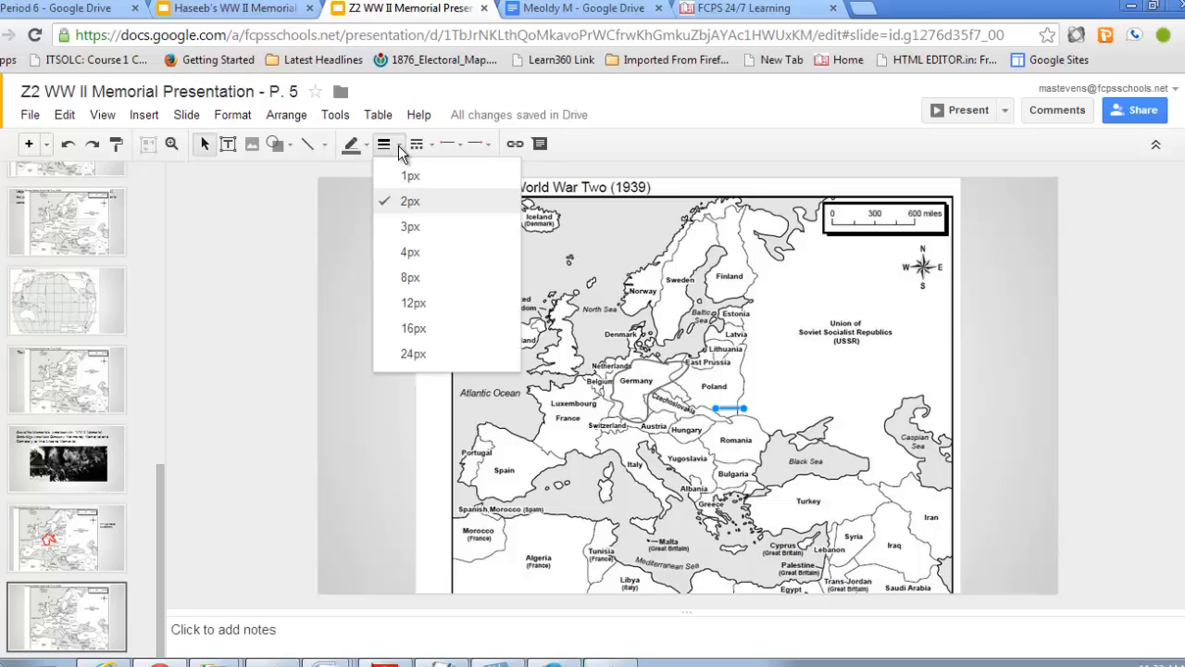
{"action": "left_click", "coordinate": [414, 253]}
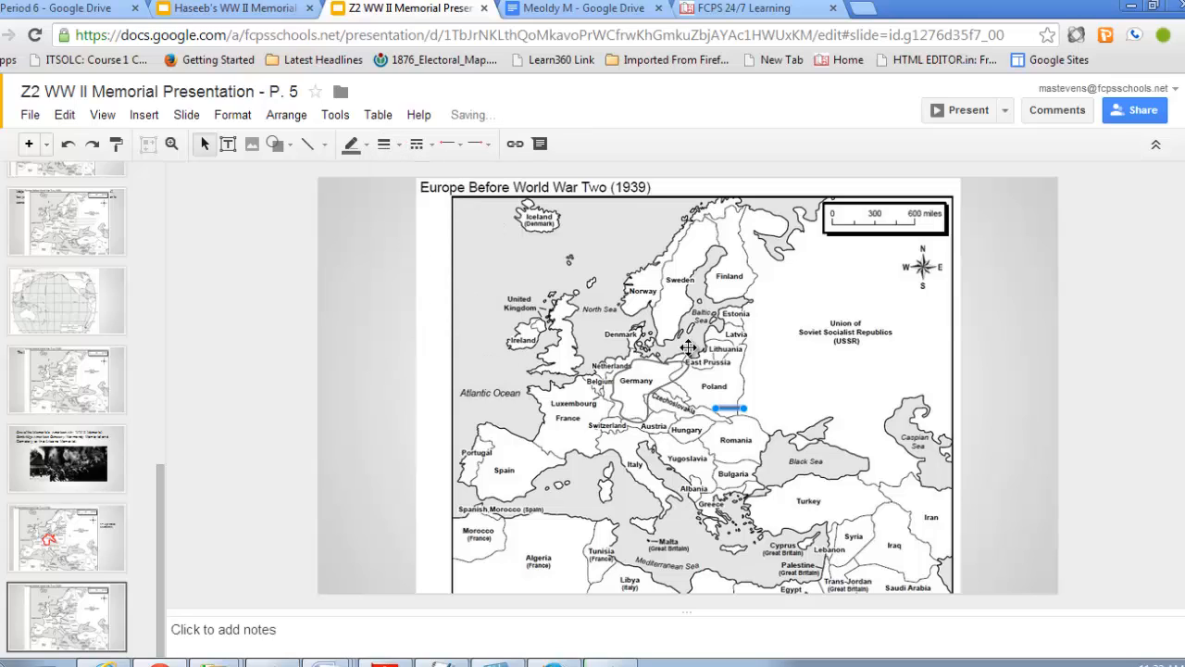
{"action": "left_click", "coordinate": [842, 393]}
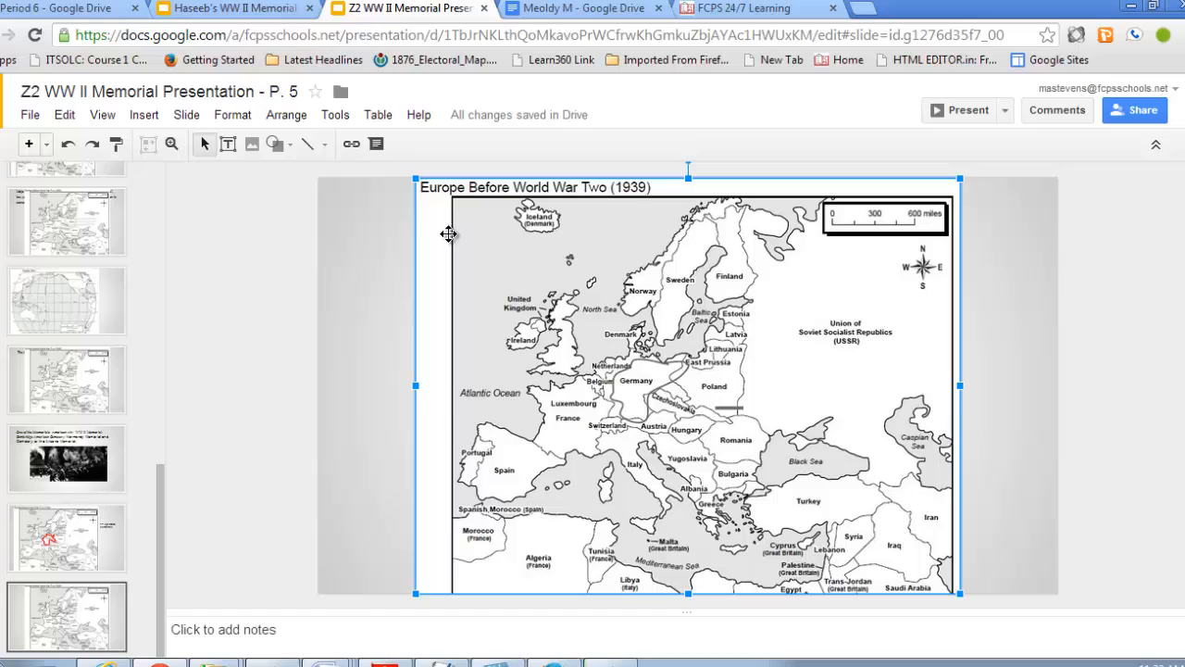
Step: Draw two longer horizontal lines across Poland, one just below the country's label and one just above it
{"action": "left_click", "coordinate": [306, 146]}
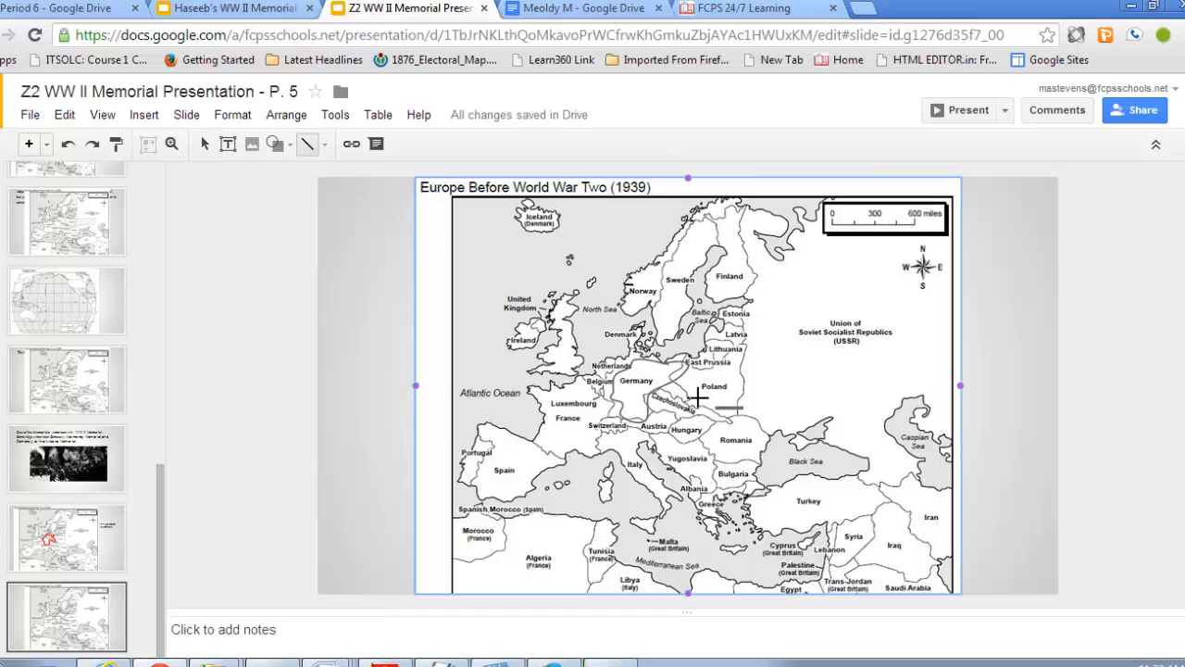
{"action": "left_click_drag", "start_coordinate": [693, 394], "coordinate": [772, 394]}
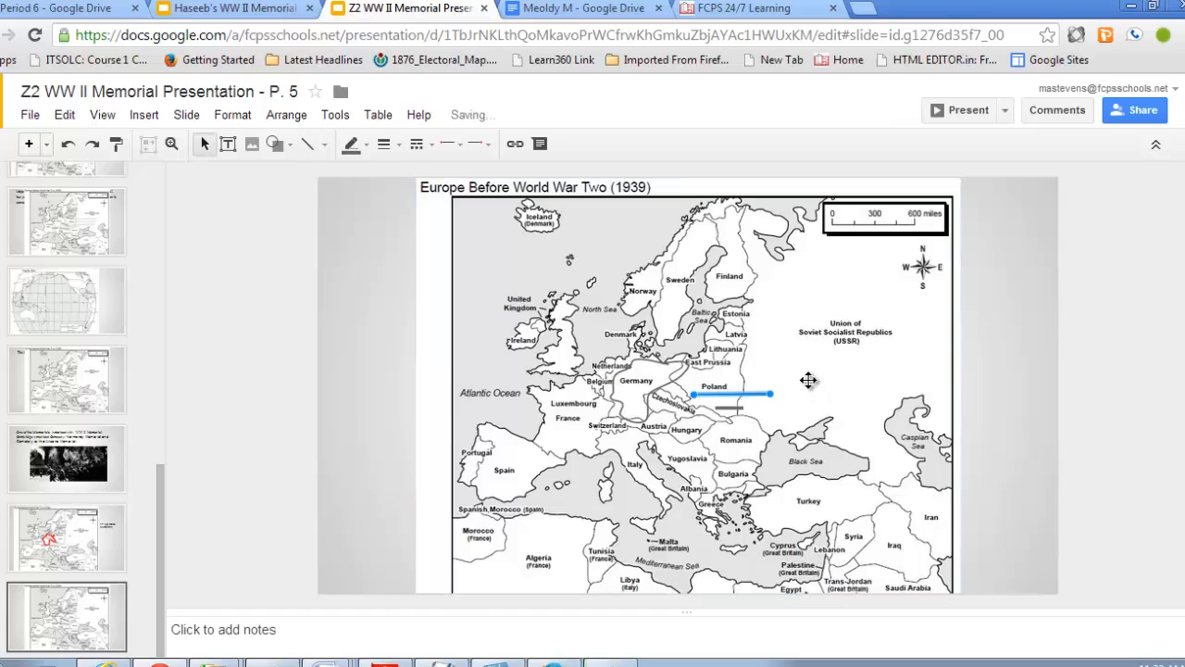
{"action": "left_click", "coordinate": [316, 149]}
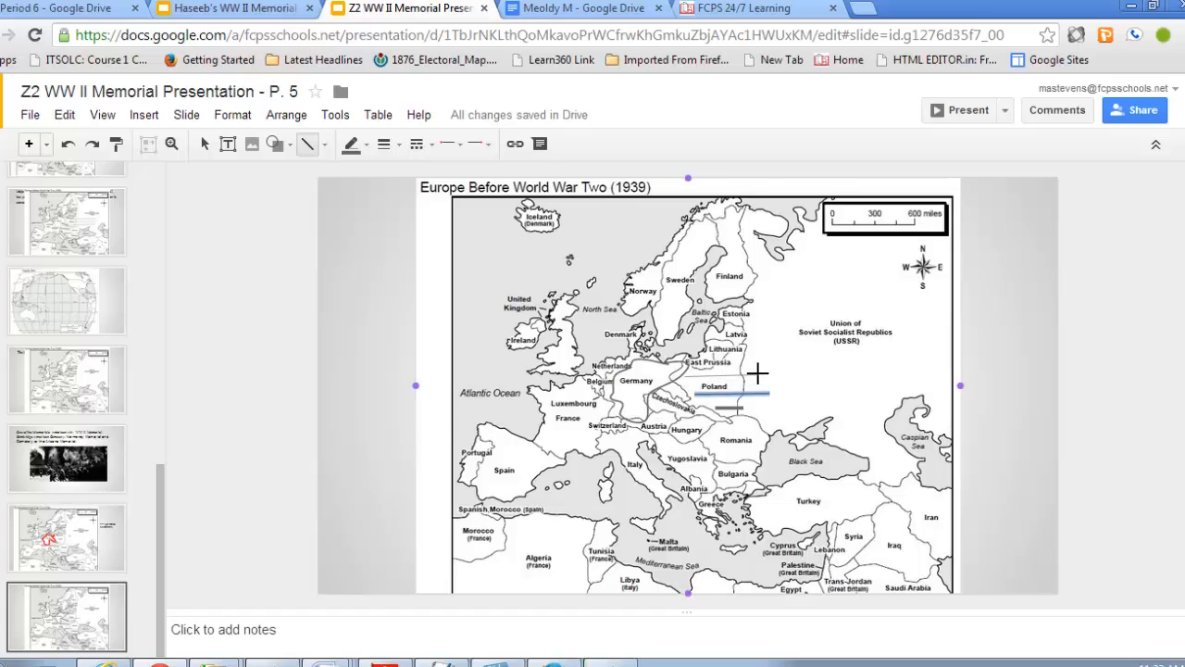
{"action": "left_click_drag", "start_coordinate": [684, 375], "coordinate": [759, 375]}
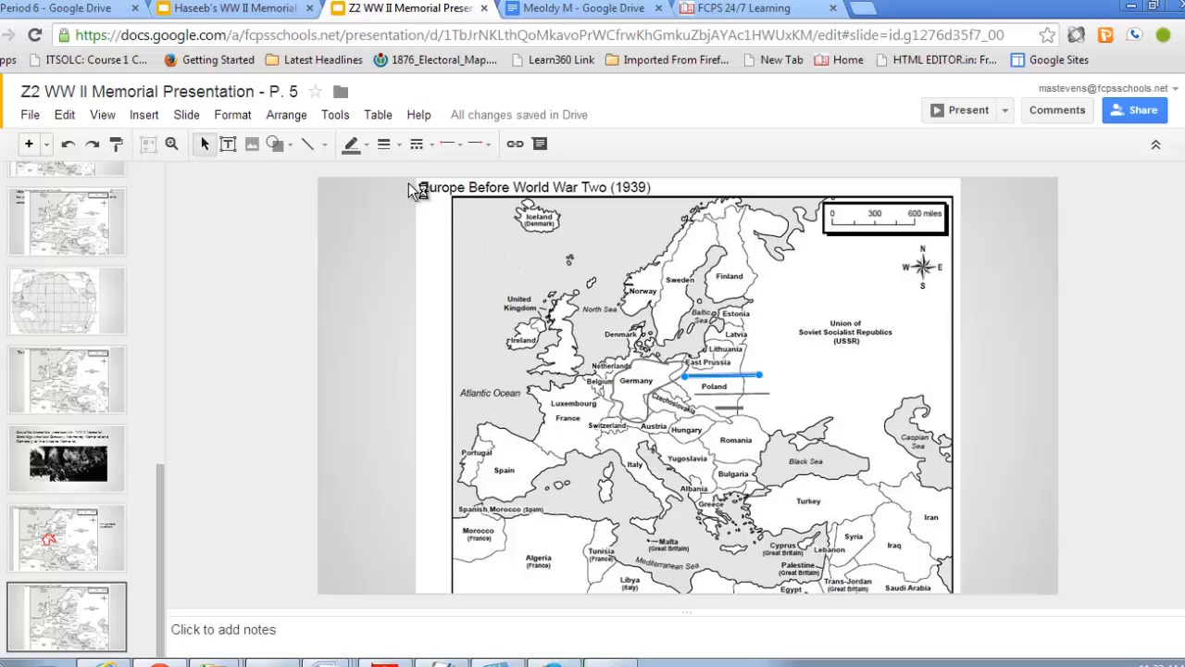
Step: Set the line weight of both longer lines above and below the Poland label to 4px
{"action": "left_click", "coordinate": [396, 149]}
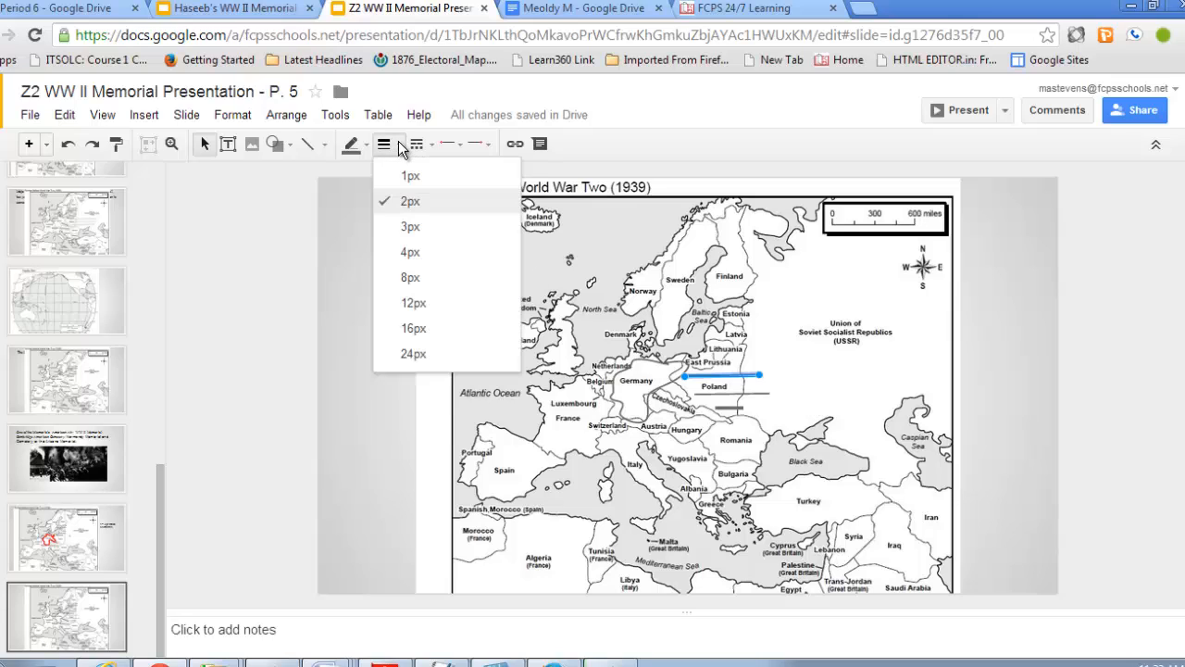
{"action": "left_click", "coordinate": [412, 251]}
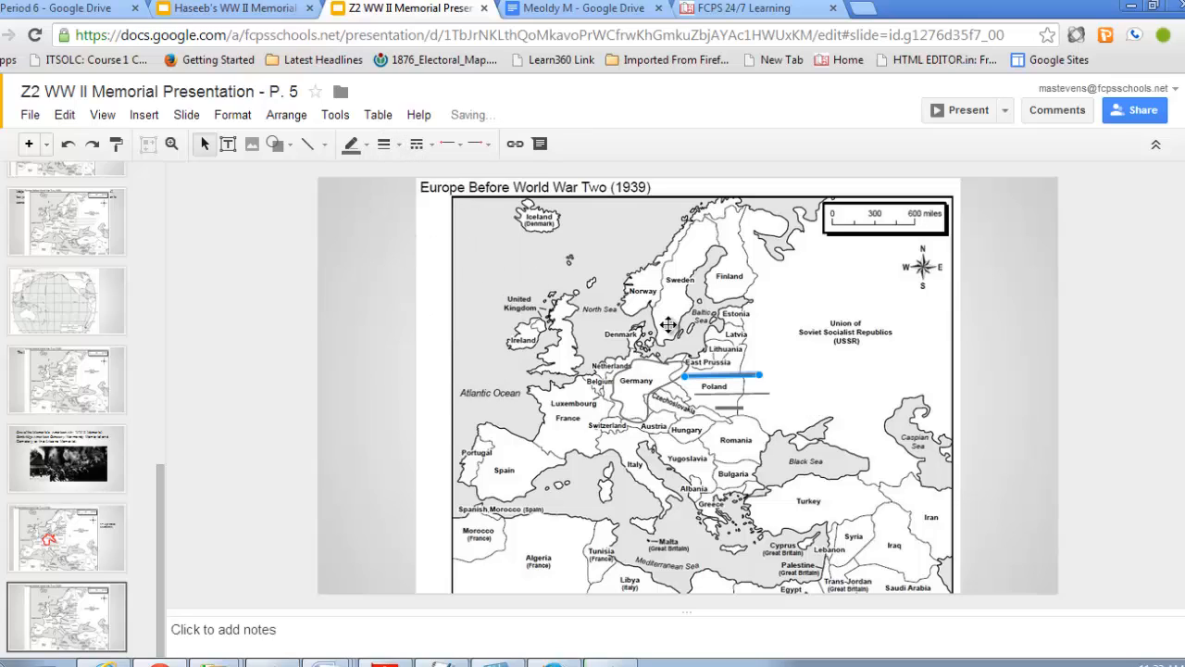
{"action": "left_click", "coordinate": [752, 395]}
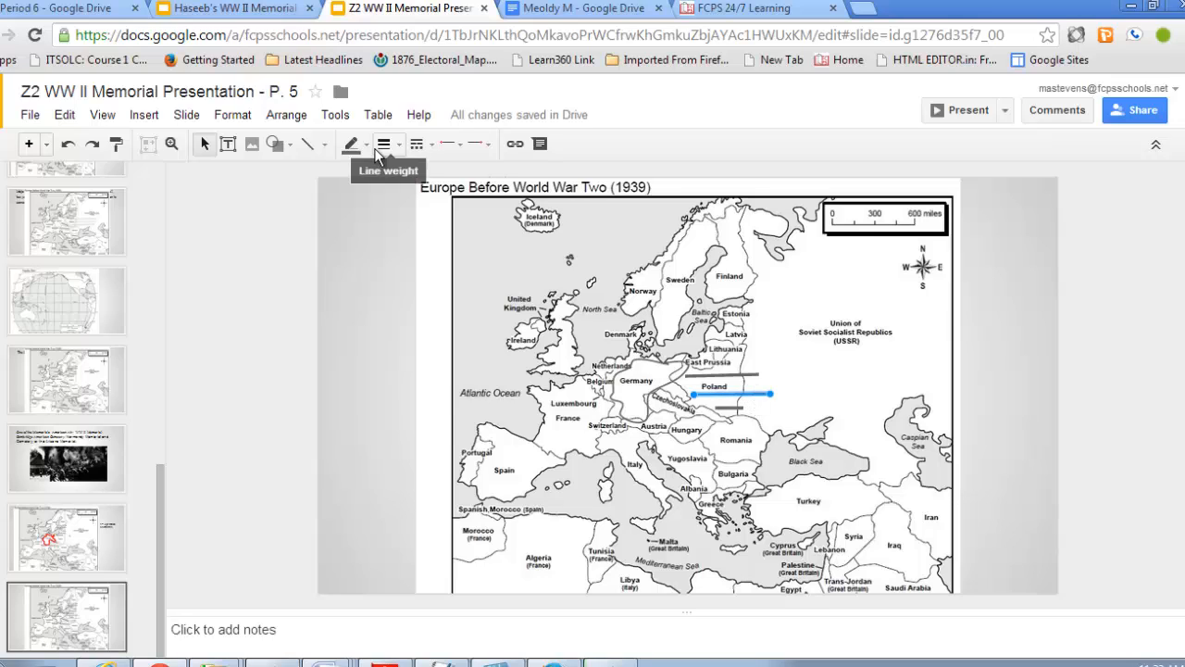
{"action": "left_click", "coordinate": [800, 384]}
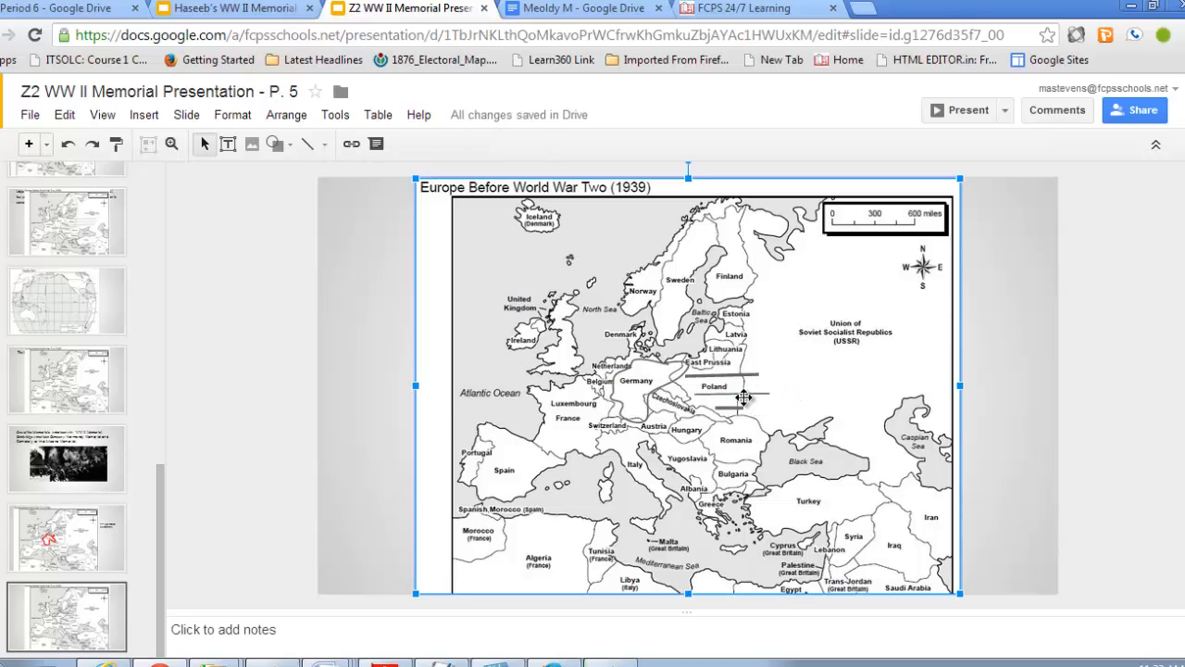
{"action": "left_click", "coordinate": [745, 393]}
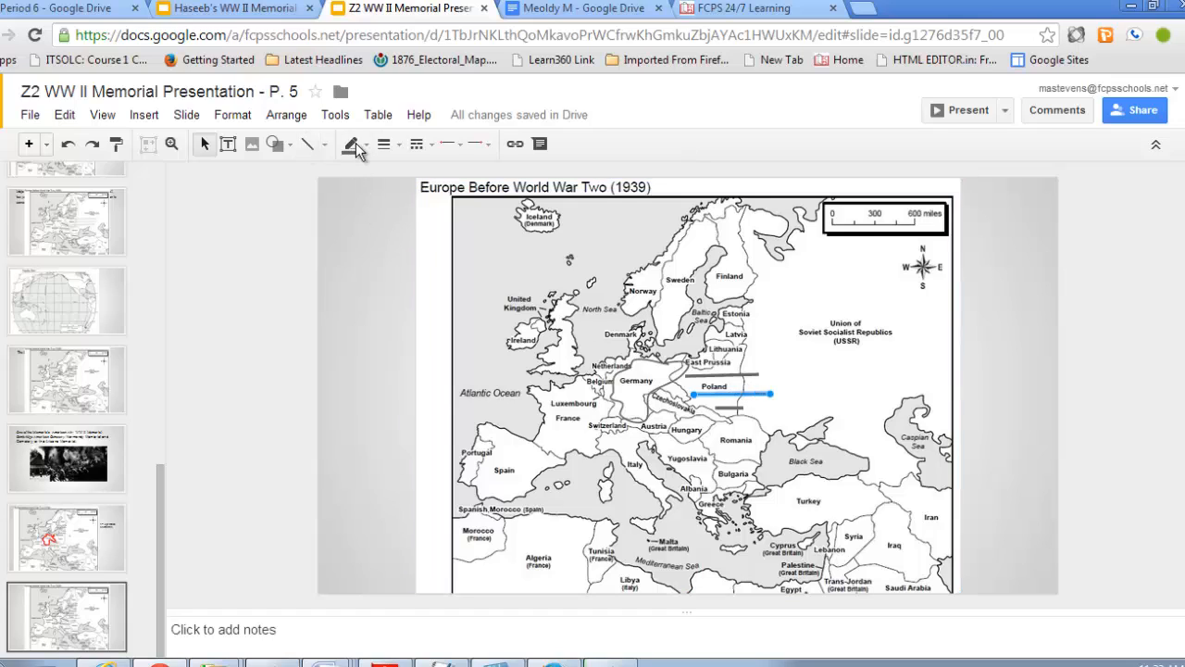
{"action": "left_click", "coordinate": [389, 145]}
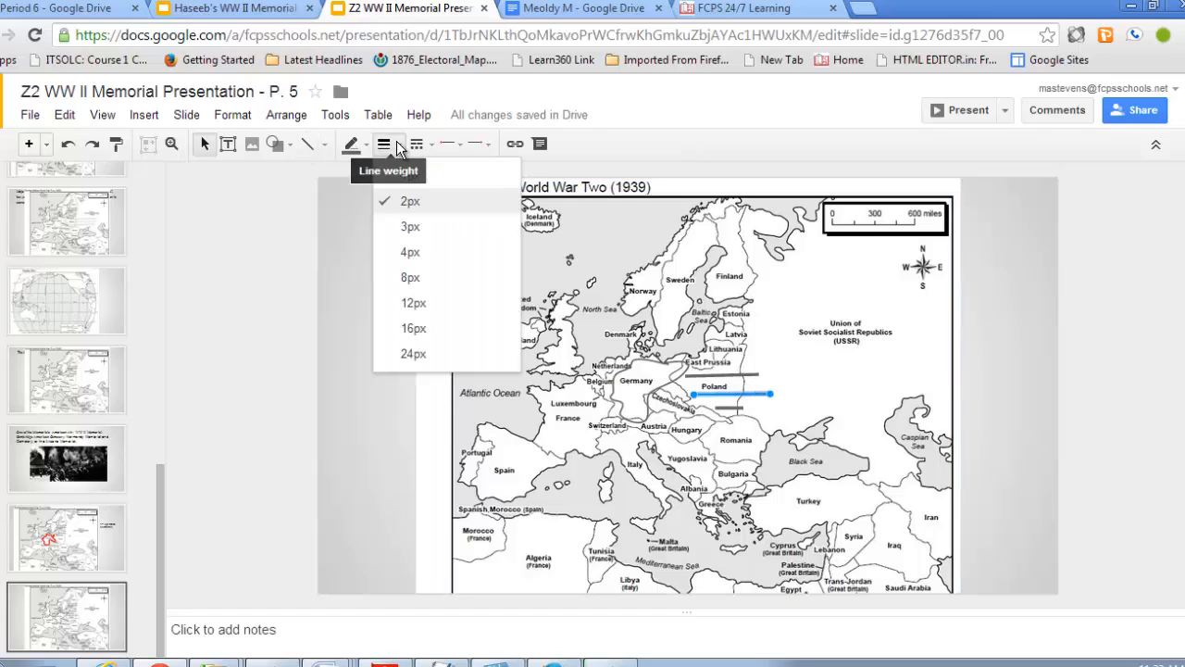
{"action": "left_click", "coordinate": [410, 251]}
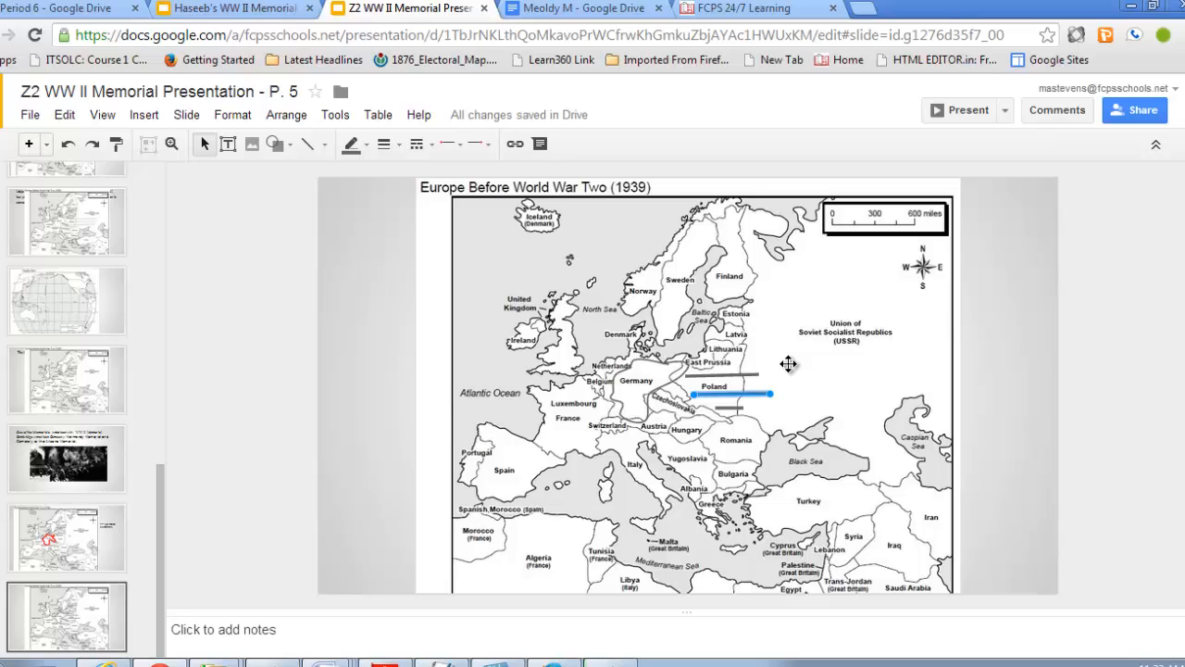
Step: Color all three horizontal lines across Poland the same medium green
{"action": "left_click", "coordinate": [366, 146]}
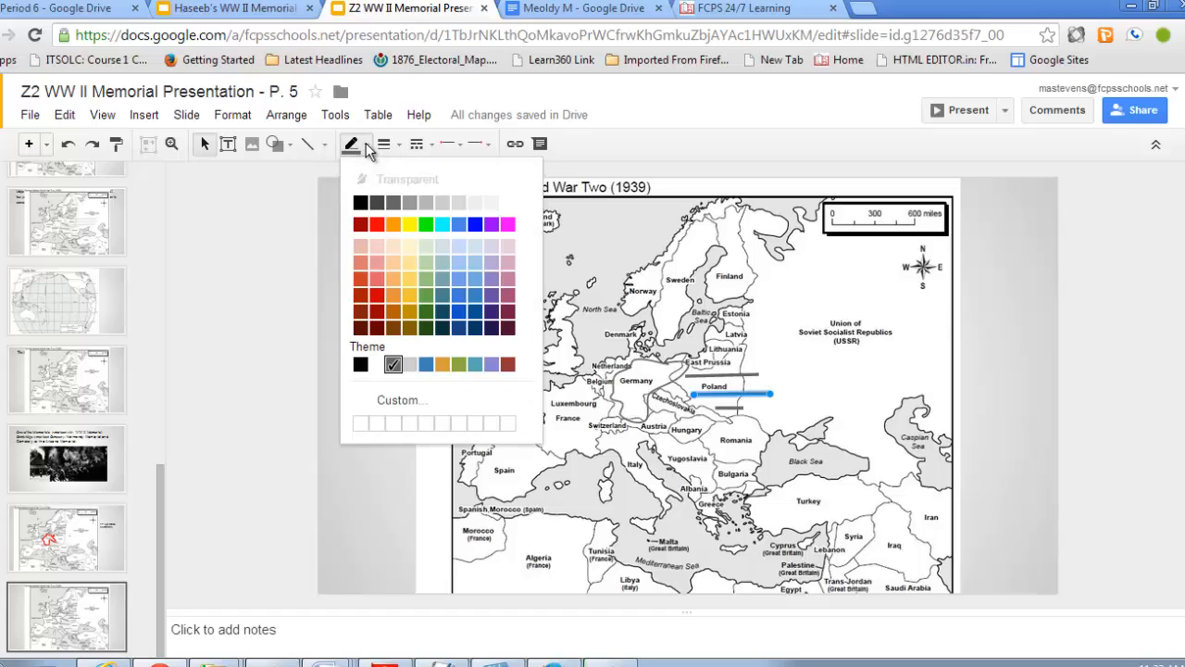
{"action": "left_click", "coordinate": [427, 302]}
{"action": "left_click", "coordinate": [781, 379]}
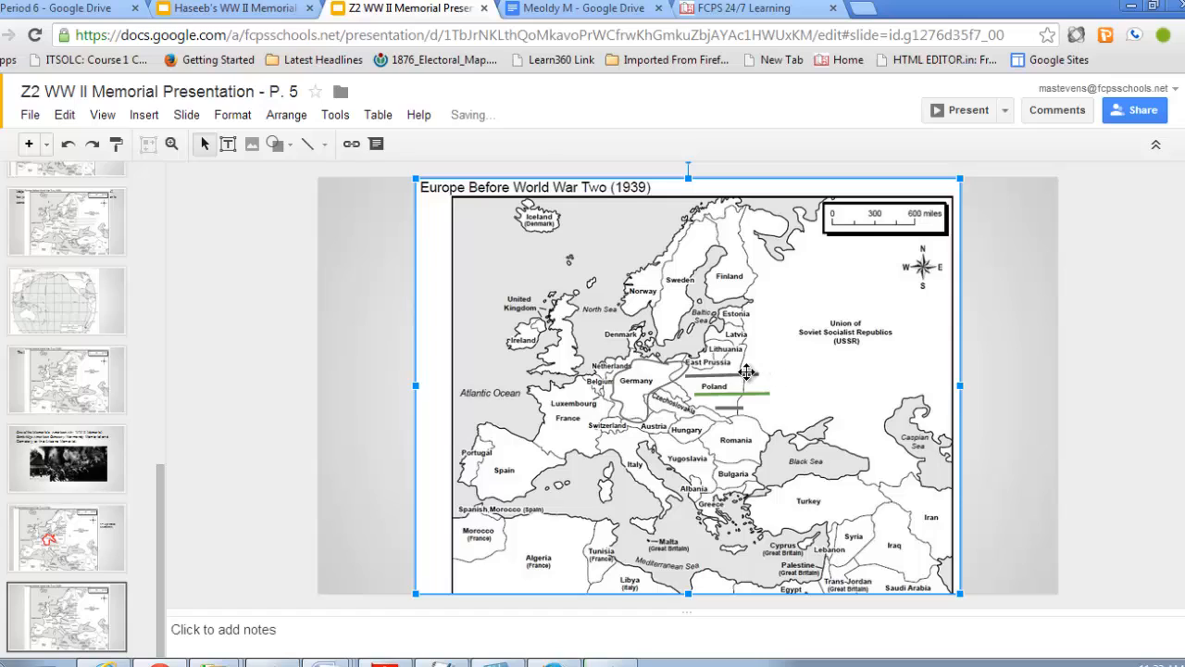
{"action": "left_click", "coordinate": [746, 373]}
{"action": "left_click", "coordinate": [363, 146]}
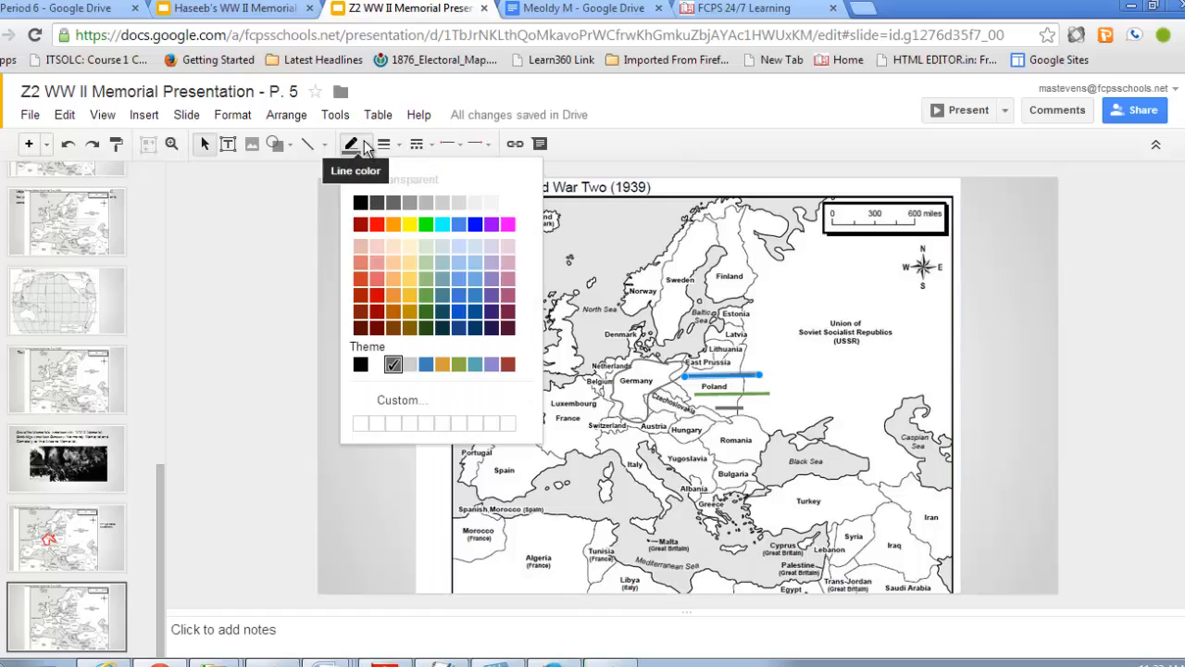
{"action": "left_click", "coordinate": [426, 298]}
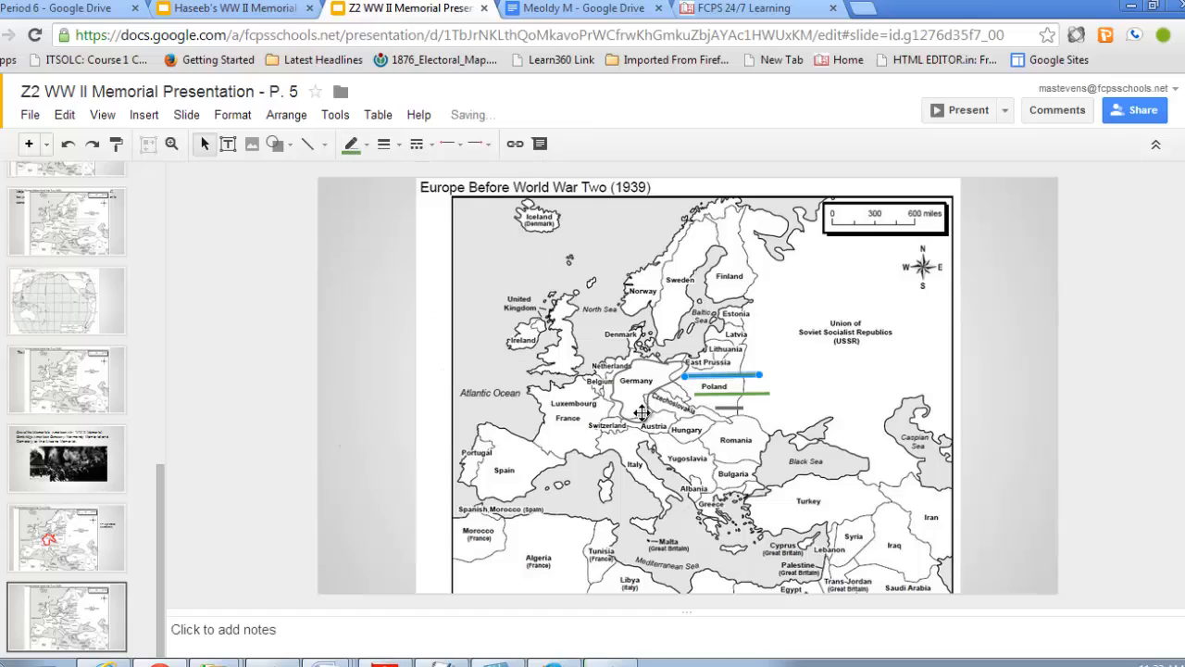
{"action": "left_click", "coordinate": [730, 408]}
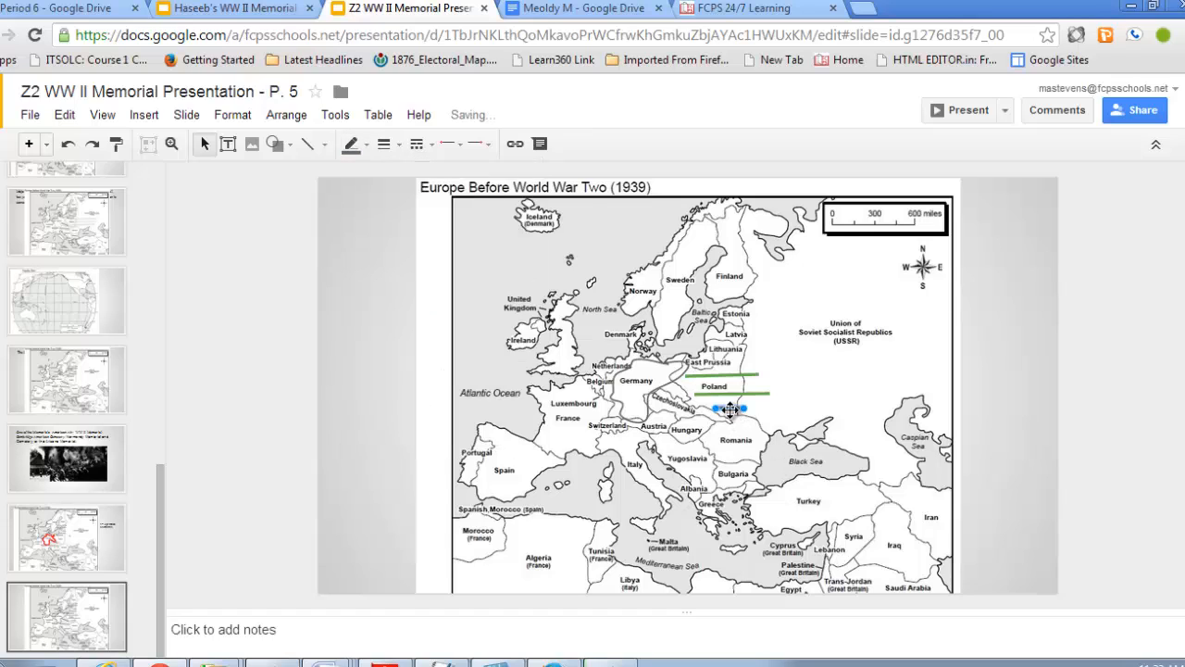
{"action": "left_click", "coordinate": [367, 144]}
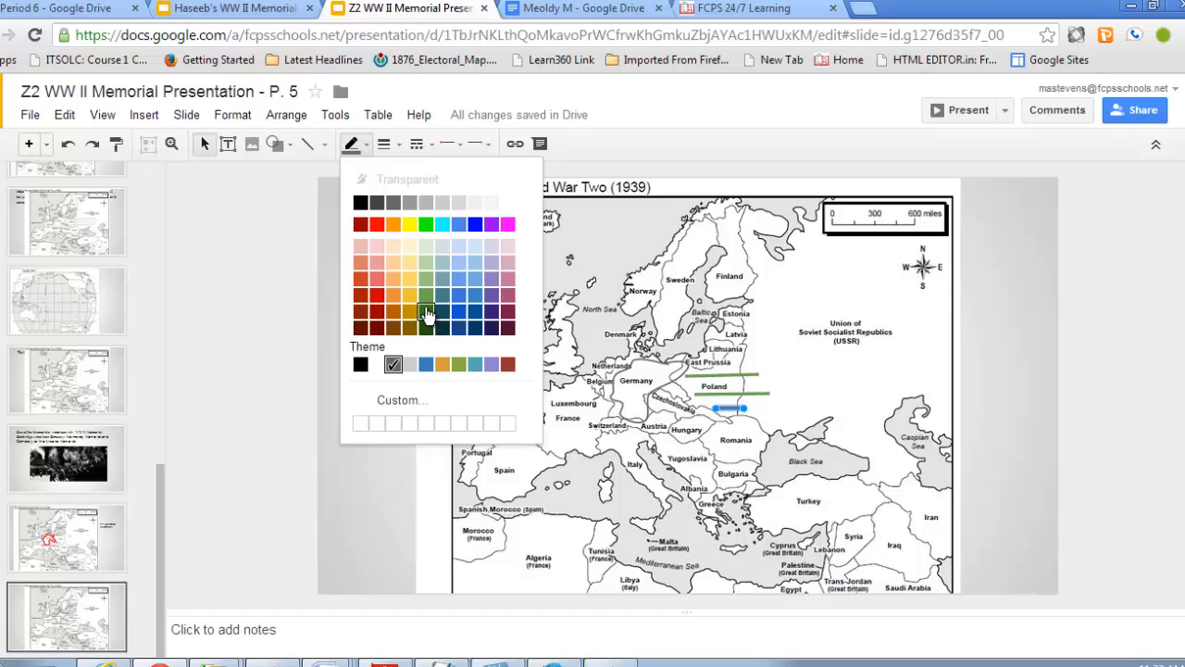
{"action": "left_click", "coordinate": [427, 298]}
{"action": "left_click", "coordinate": [822, 402]}
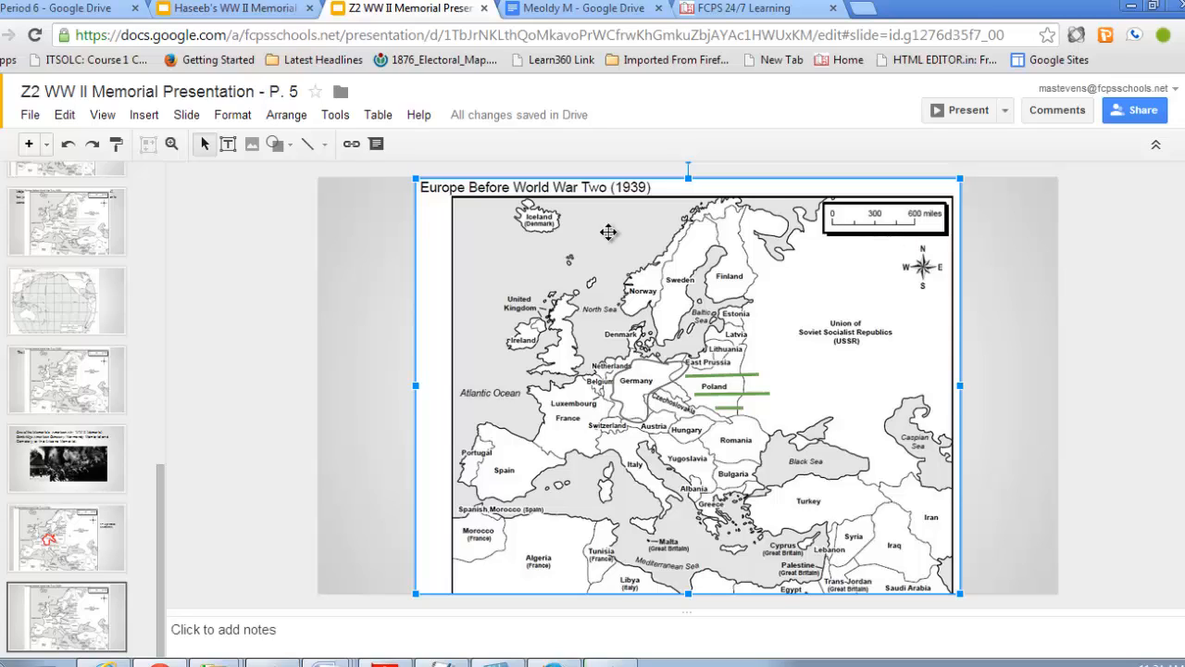
Step: Draw a freehand Scribble line down through the USSR, from the map's scale bar to just southwest of the Caspian Sea
{"action": "left_click", "coordinate": [325, 146]}
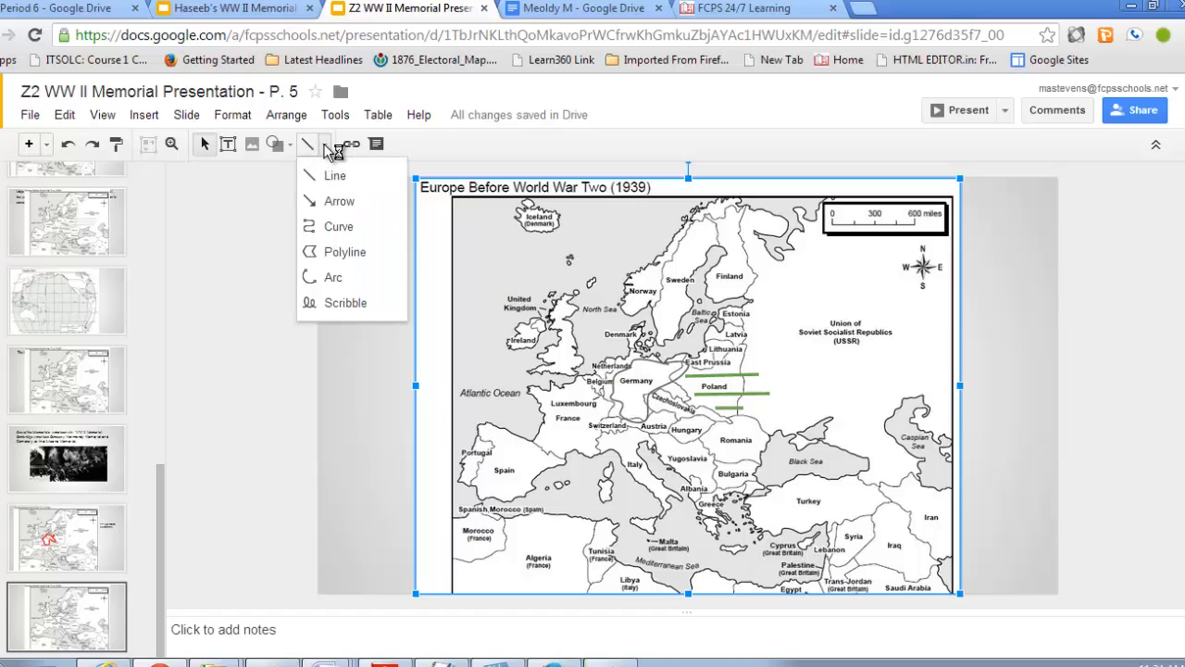
{"action": "left_click", "coordinate": [345, 304]}
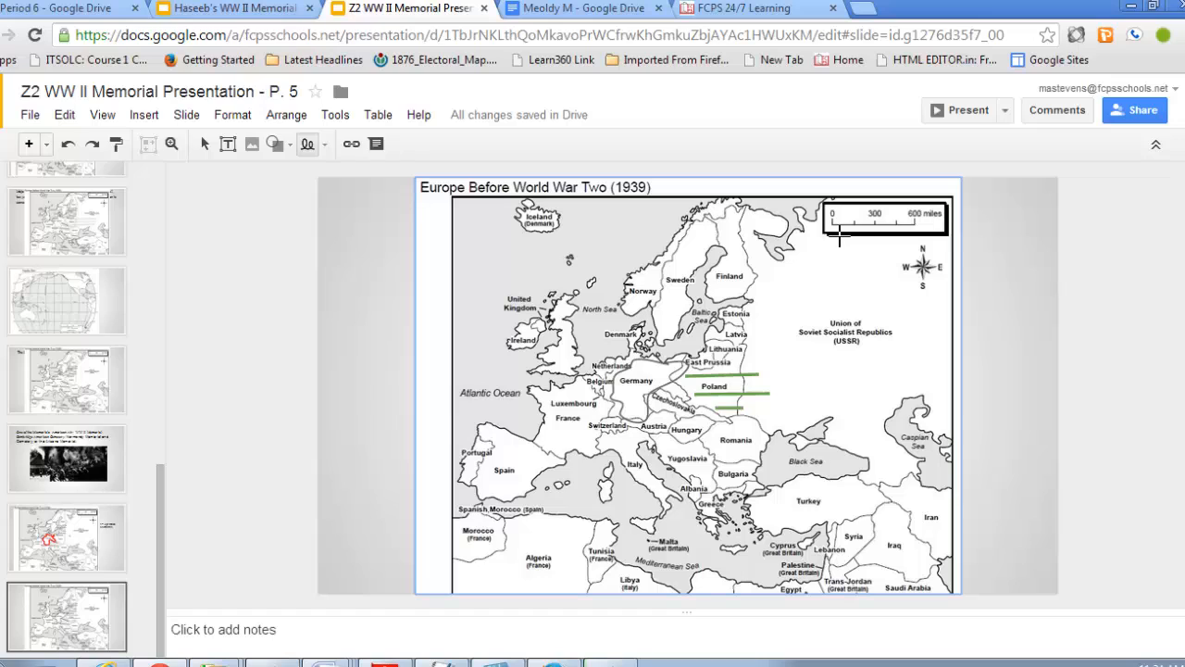
{"action": "mouse_move", "coordinate": [846, 223]}
{"action": "left_mouse_down"}
{"action": "mouse_move", "coordinate": [838, 262]}
{"action": "mouse_move", "coordinate": [861, 318]}
{"action": "mouse_move", "coordinate": [857, 360]}
{"action": "mouse_move", "coordinate": [880, 452]}
{"action": "mouse_move", "coordinate": [903, 485]}
{"action": "left_mouse_up"}
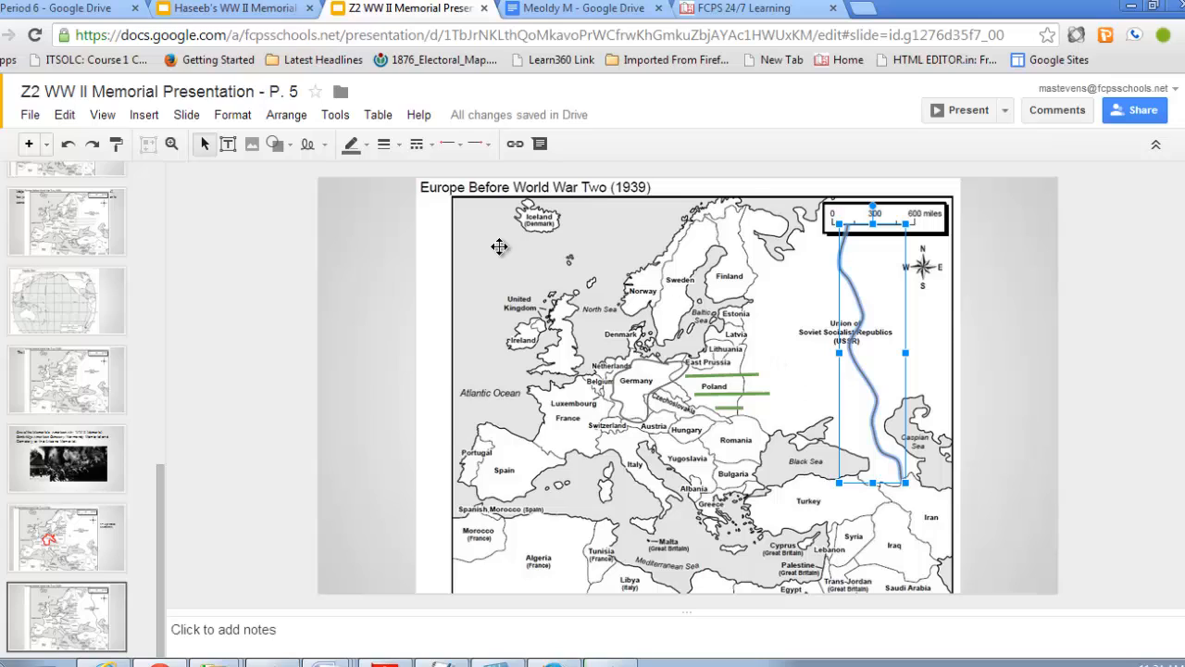
Step: Format the freehand line through the USSR with a 4px weight and a dark green color
{"action": "left_click", "coordinate": [397, 148]}
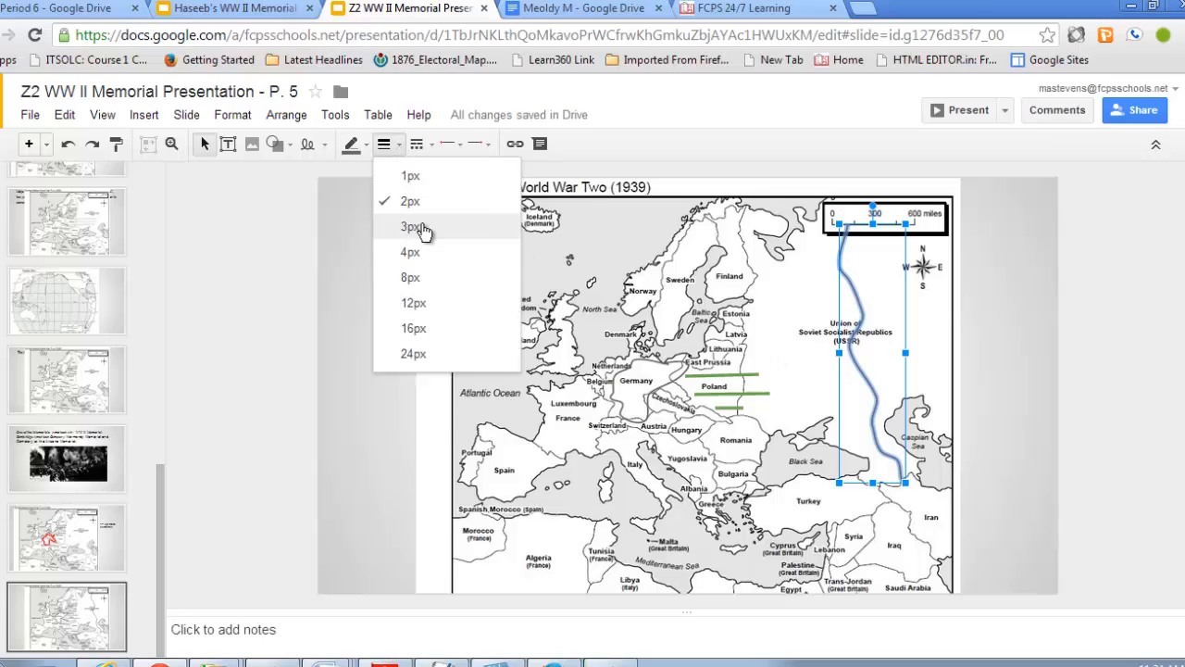
{"action": "left_click", "coordinate": [422, 261]}
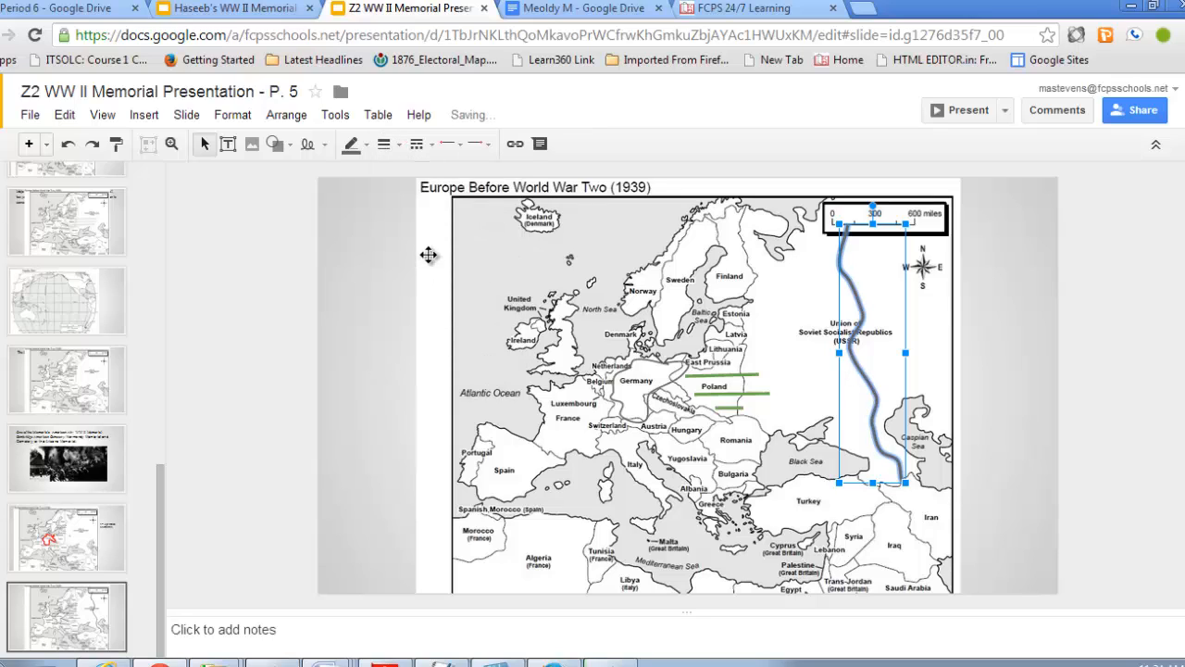
{"action": "left_click", "coordinate": [363, 146]}
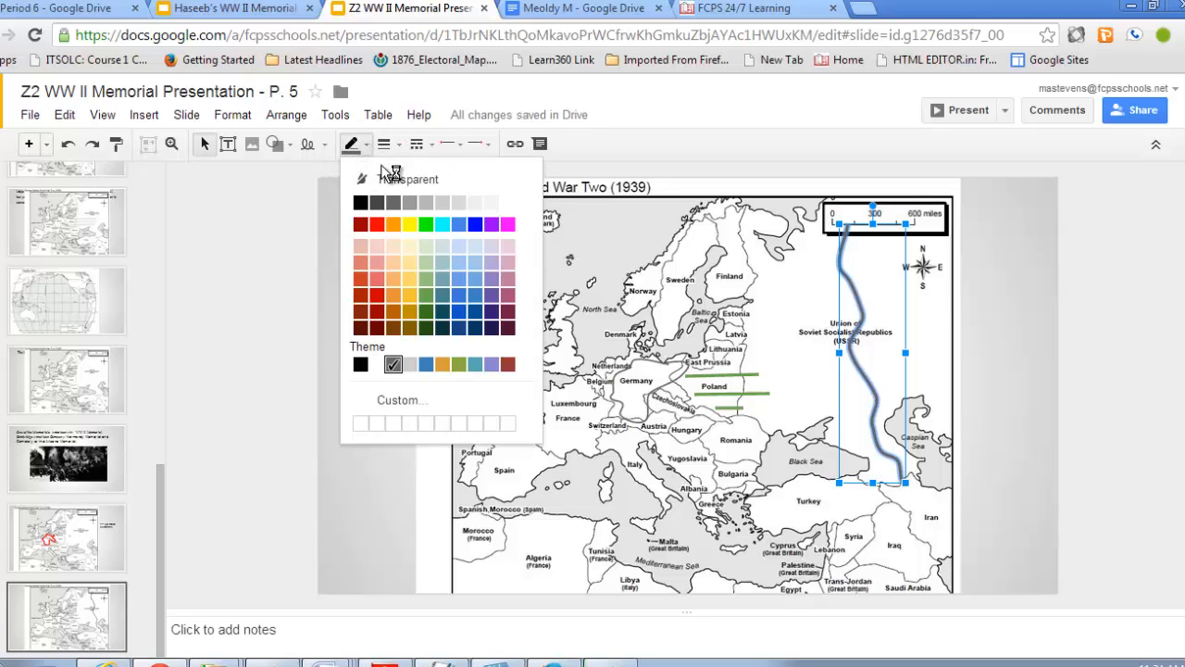
{"action": "left_click", "coordinate": [439, 312]}
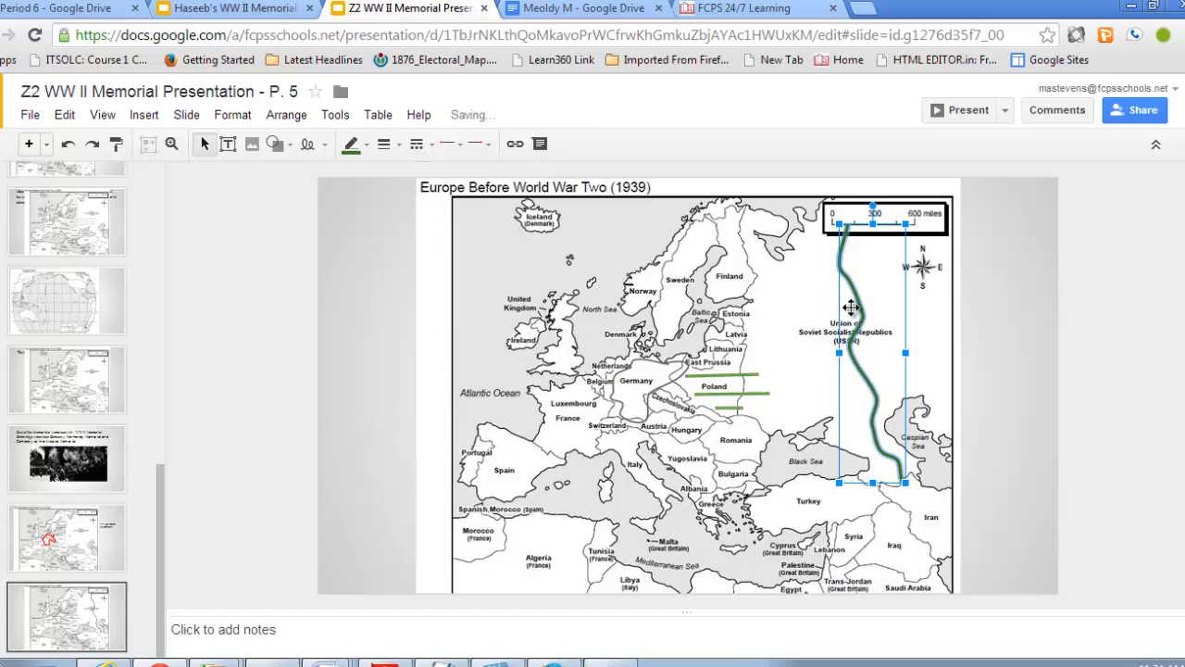
{"action": "left_click", "coordinate": [817, 309]}
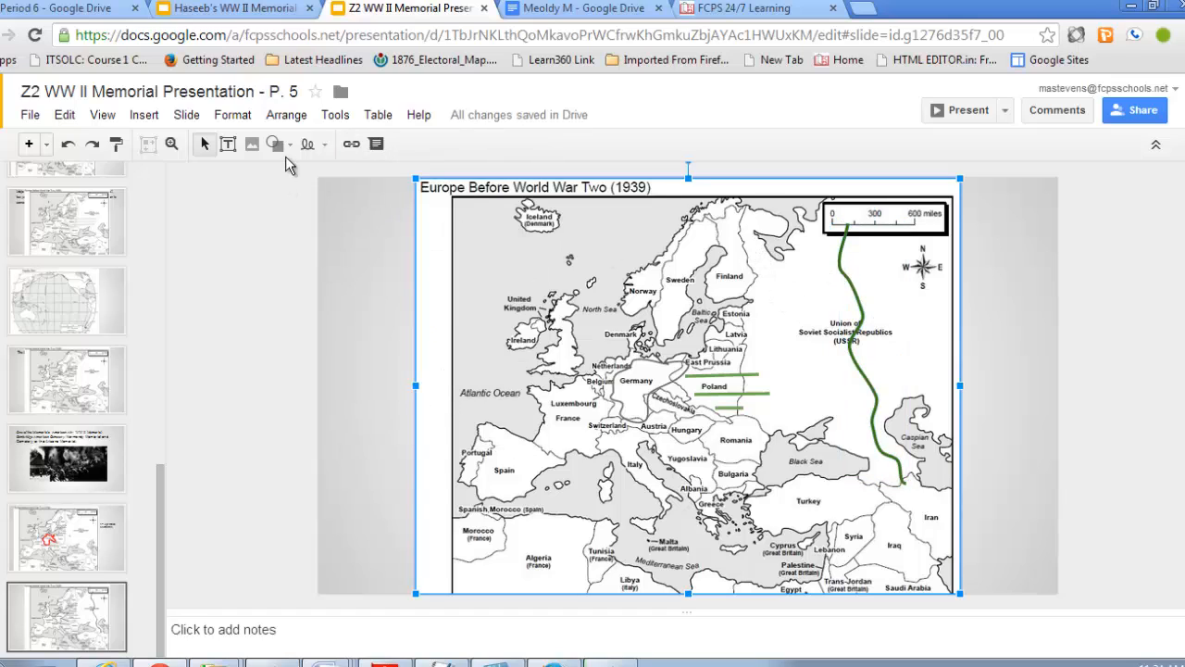
Step: Draw two straight lines east to the freehand USSR line, one from the Black Sea's north coast and one from Poland's southeast border
{"action": "left_click", "coordinate": [326, 147]}
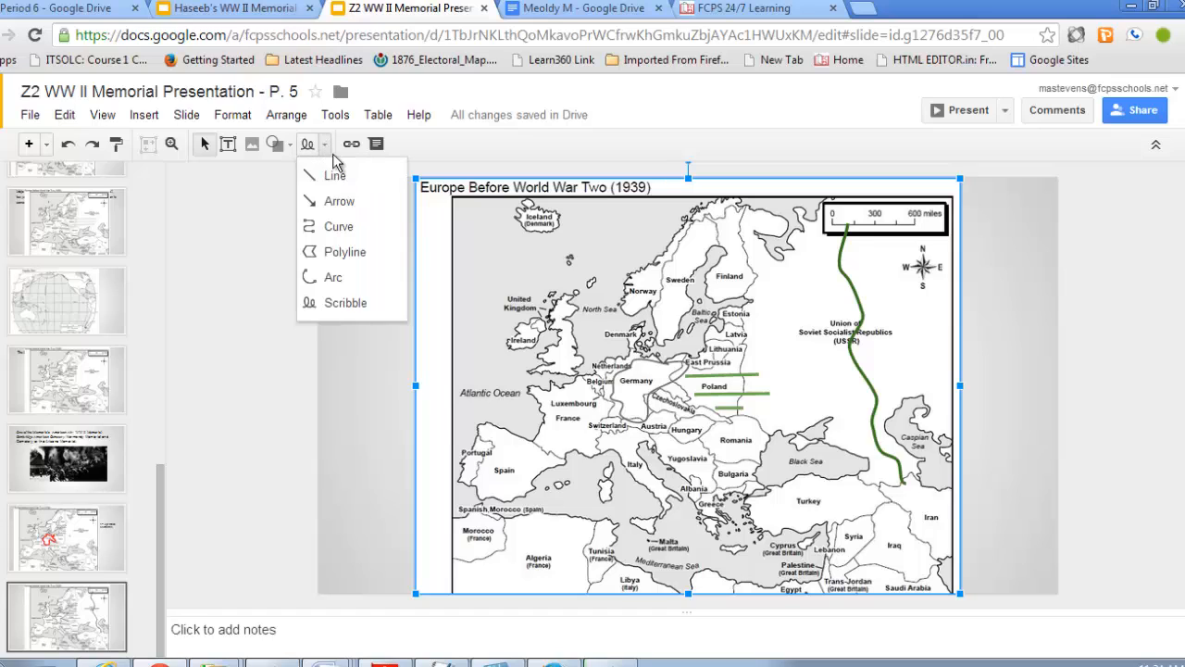
{"action": "left_click", "coordinate": [342, 175]}
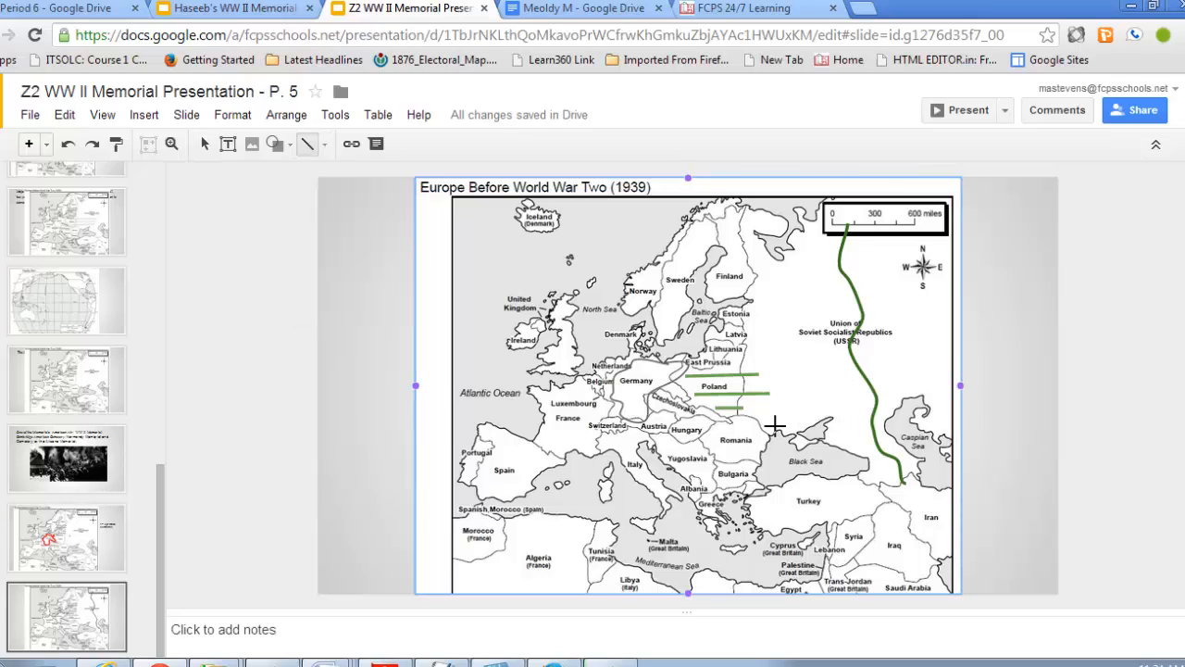
{"action": "left_click_drag", "start_coordinate": [771, 428], "coordinate": [867, 421]}
{"action": "left_click", "coordinate": [777, 391]}
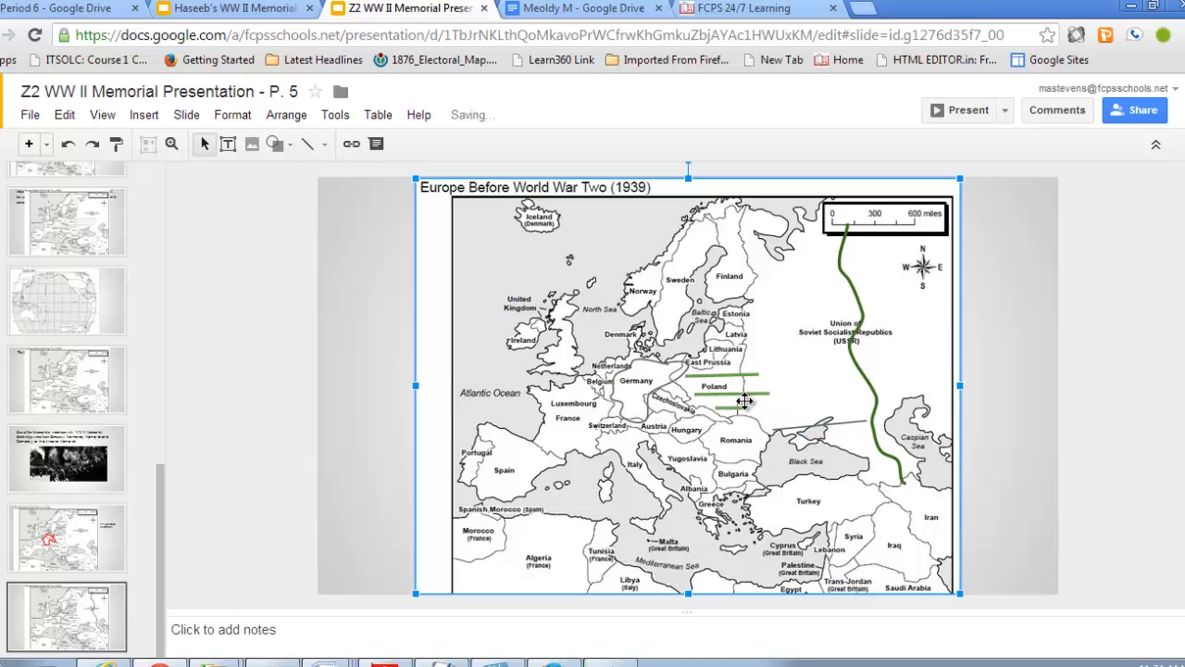
{"action": "left_click", "coordinate": [306, 143]}
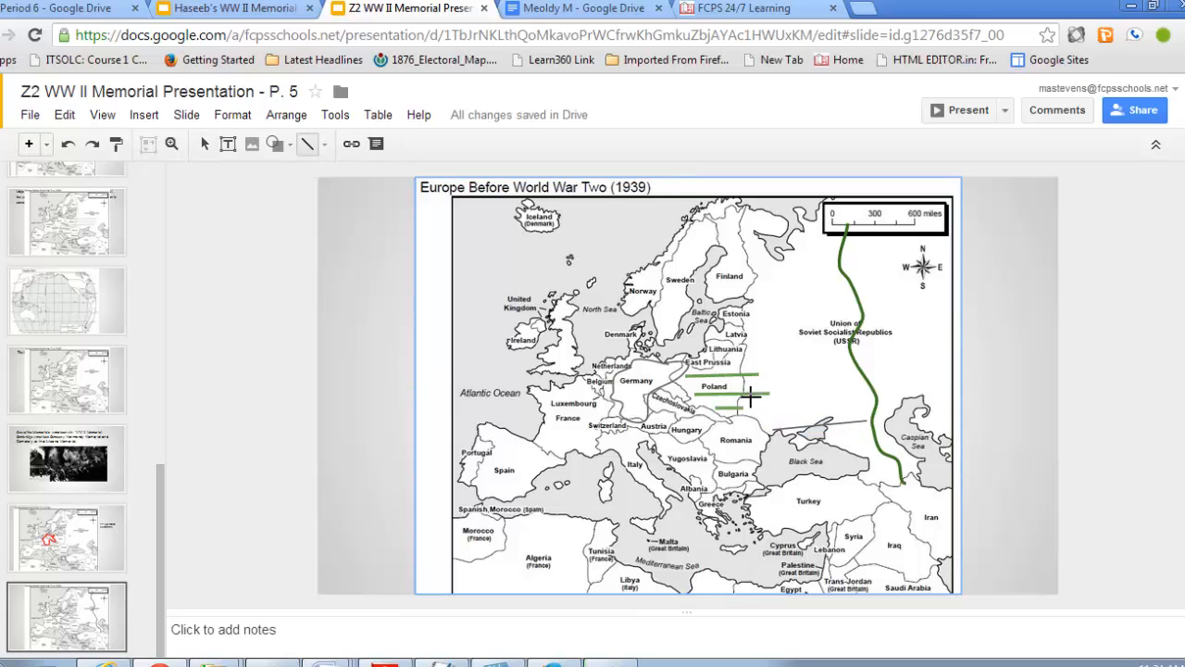
{"action": "left_click_drag", "start_coordinate": [745, 400], "coordinate": [871, 396]}
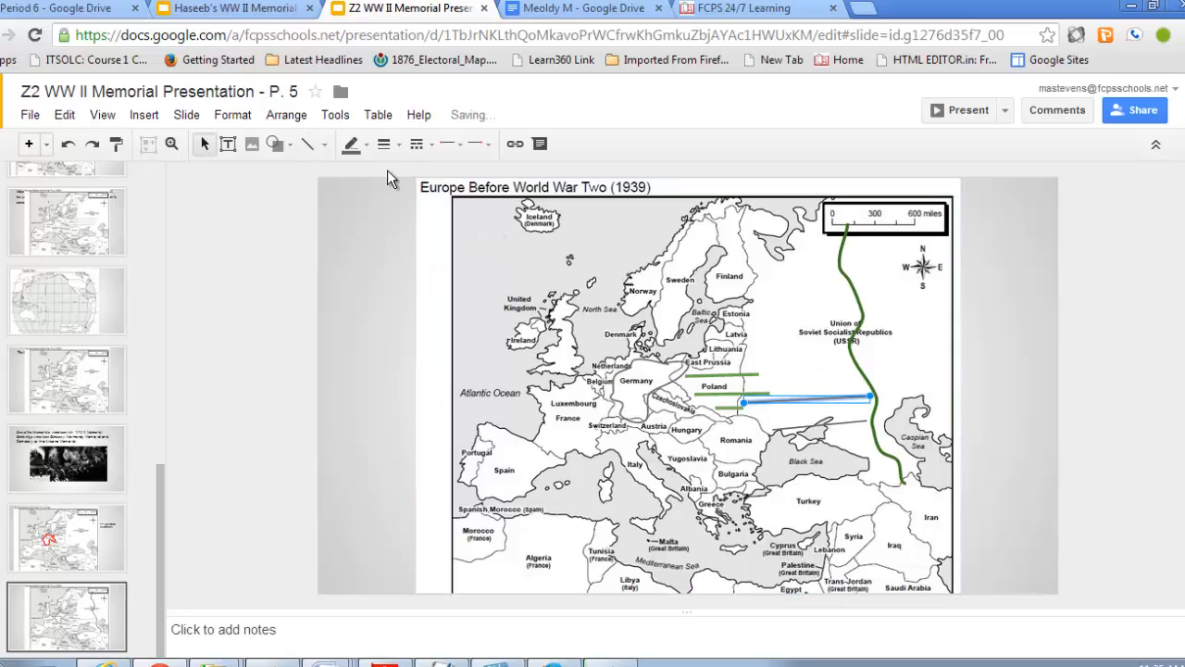
Step: Draw three straight lines across the western USSR to the freehand line, starting beside Lithuania, just above Estonia, and beside Finland
{"action": "left_click", "coordinate": [307, 144]}
{"action": "left_click_drag", "start_coordinate": [743, 353], "coordinate": [848, 344]}
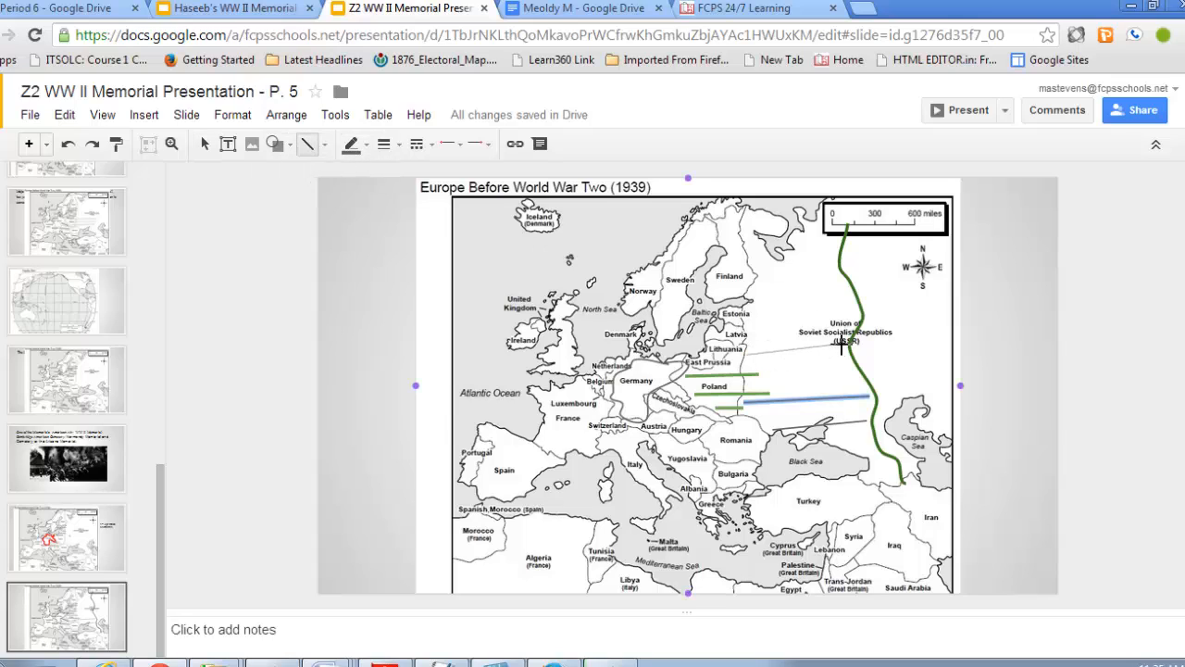
{"action": "left_click", "coordinate": [305, 144]}
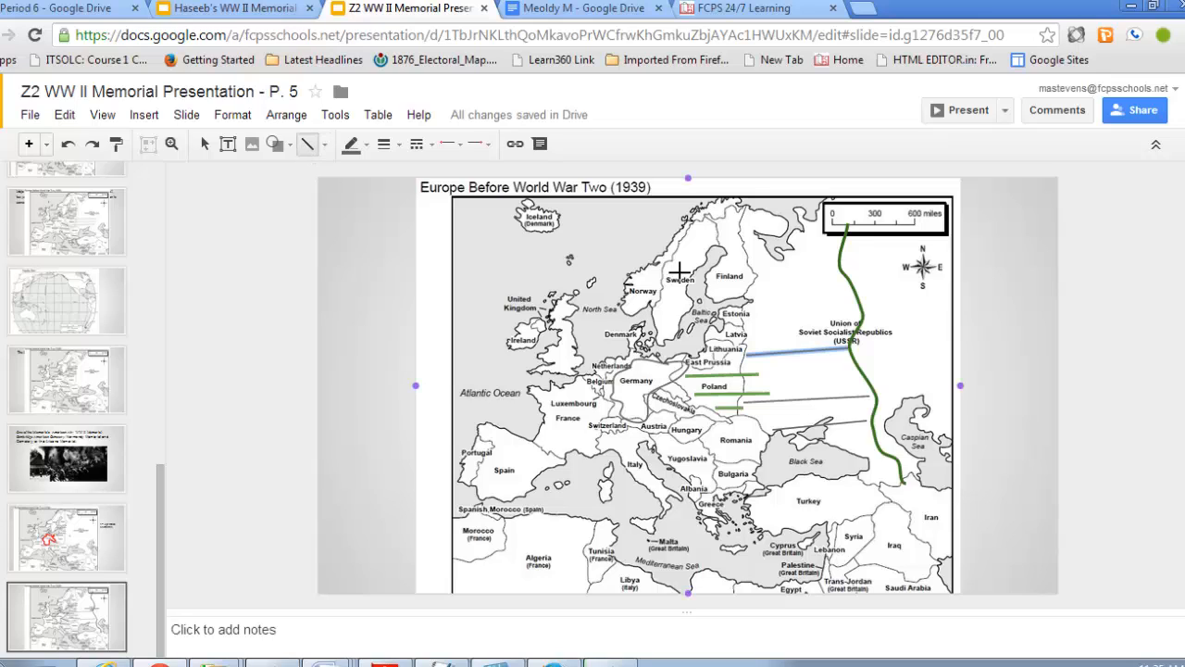
{"action": "left_click_drag", "start_coordinate": [750, 301], "coordinate": [859, 298]}
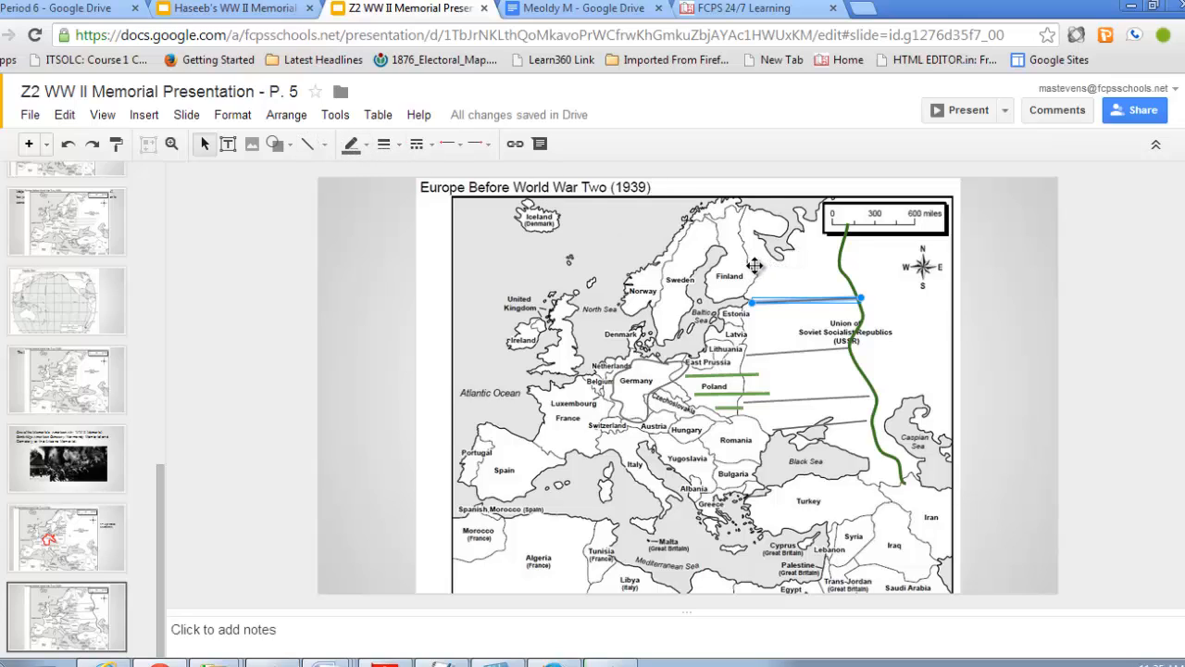
{"action": "left_click", "coordinate": [309, 145]}
{"action": "left_click_drag", "start_coordinate": [753, 264], "coordinate": [840, 264]}
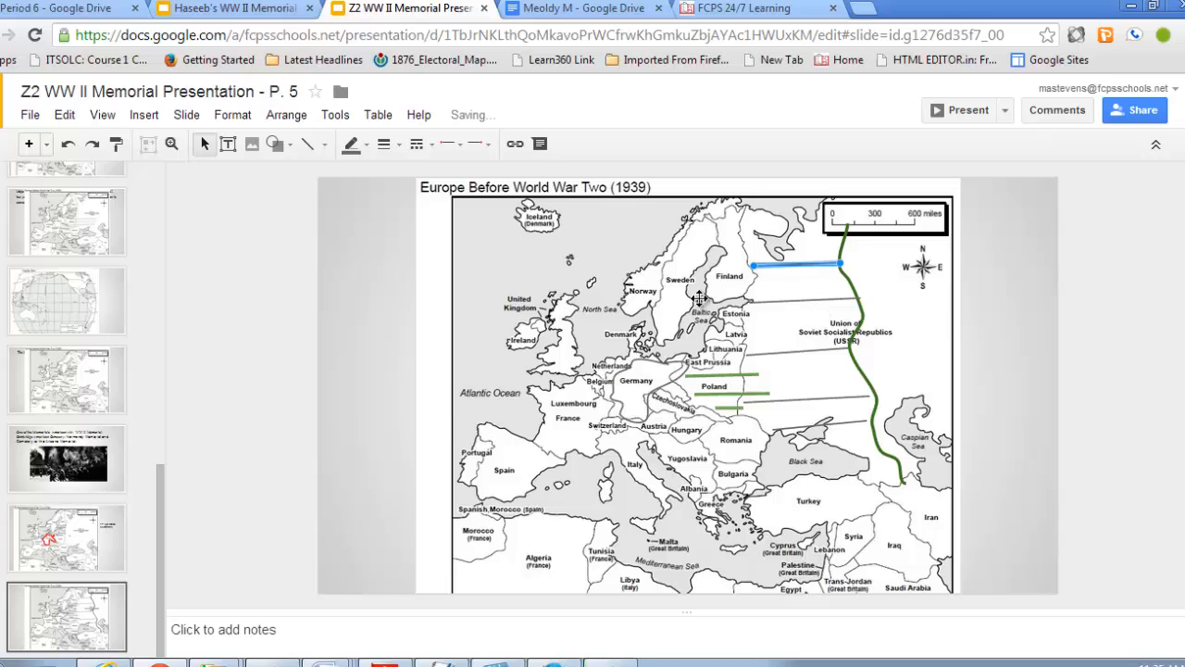
Step: Format the northernmost straight line, east of Finland, with a 4px weight and the dark green of the freehand line
{"action": "left_click", "coordinate": [398, 143]}
{"action": "left_click", "coordinate": [407, 254]}
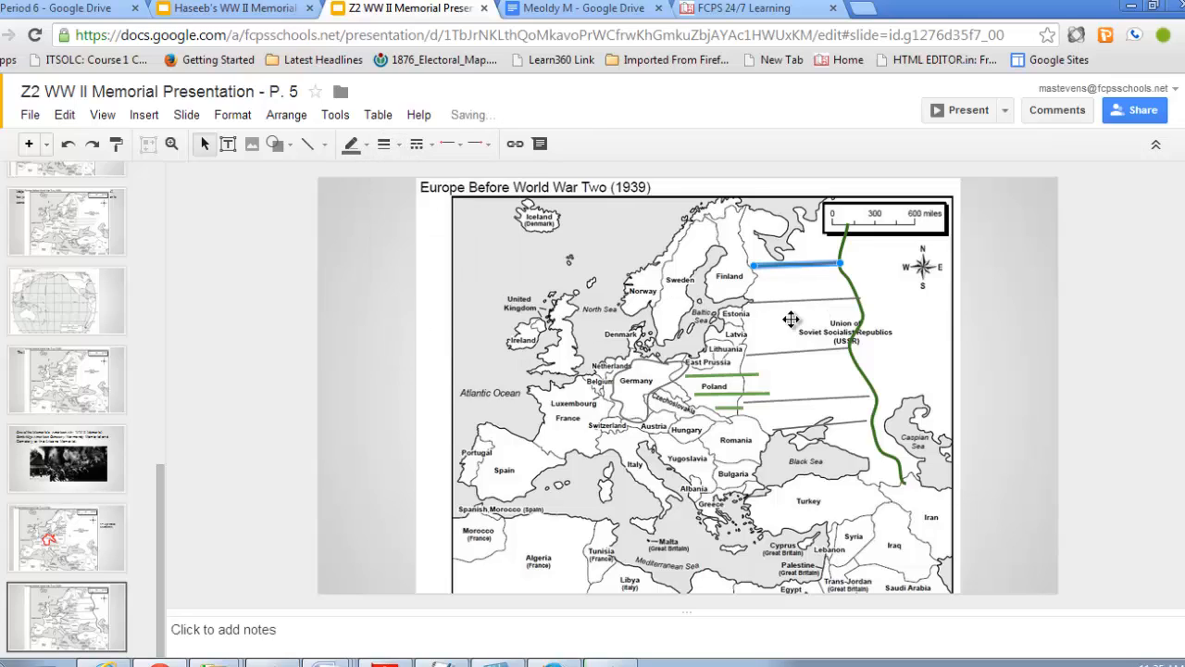
{"action": "left_click", "coordinate": [369, 147]}
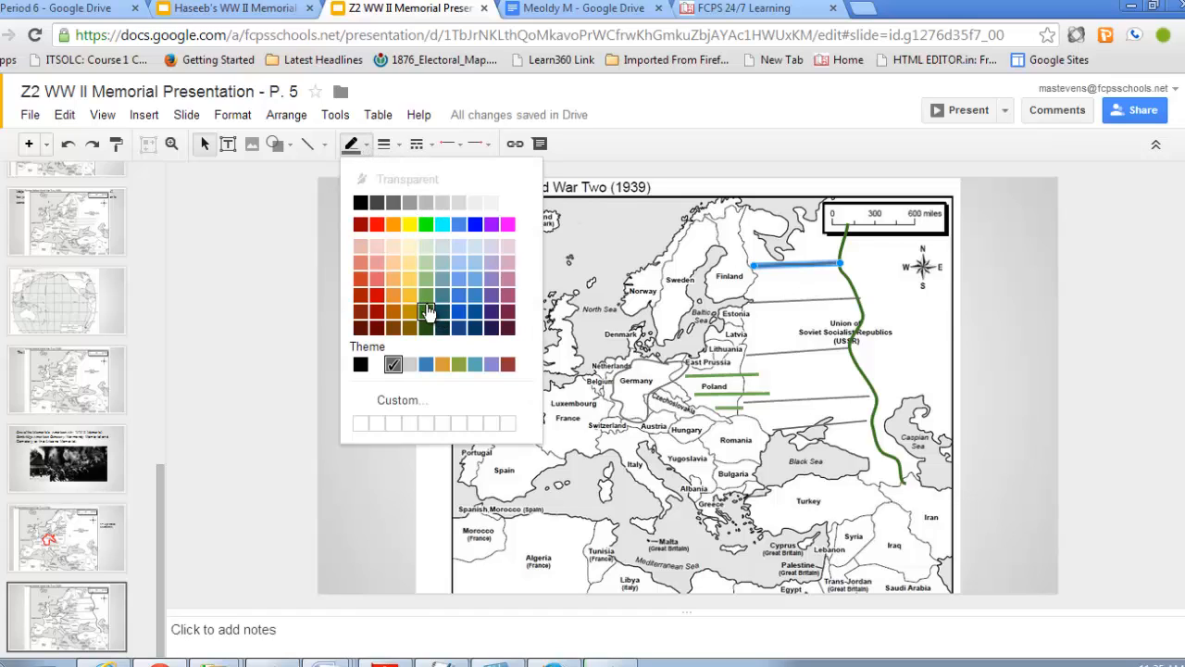
{"action": "left_click", "coordinate": [426, 315]}
Step: Give the straight line starting just above Estonia a 4px weight and the same dark green color
{"action": "left_click", "coordinate": [793, 299]}
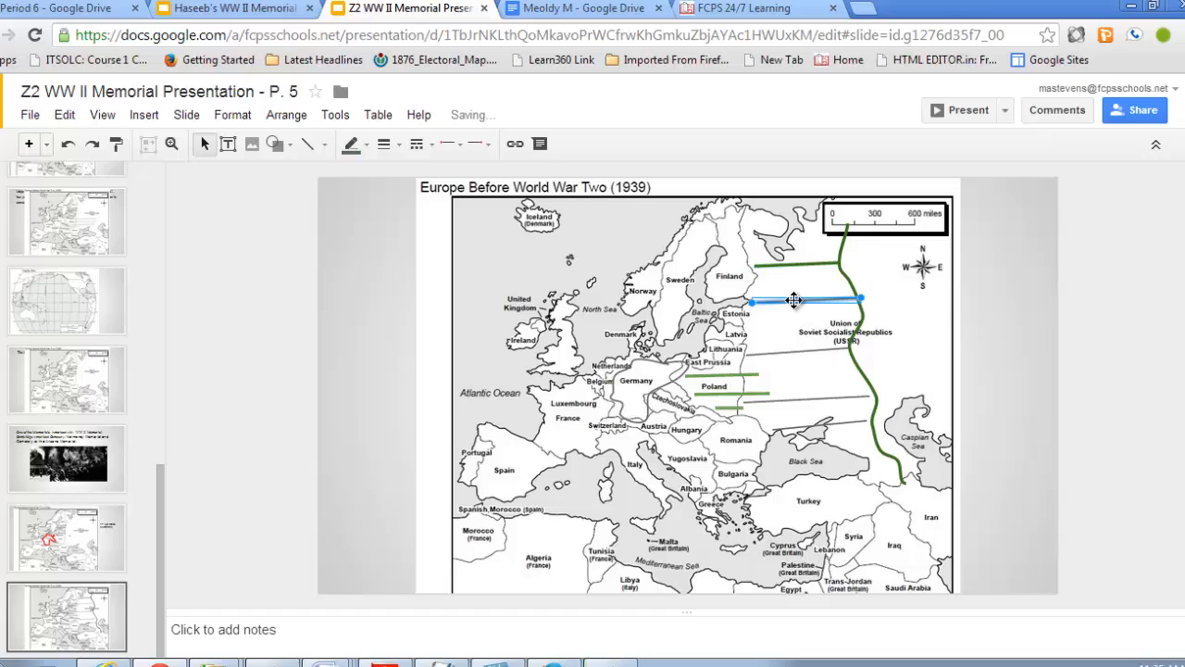
{"action": "left_click", "coordinate": [404, 148]}
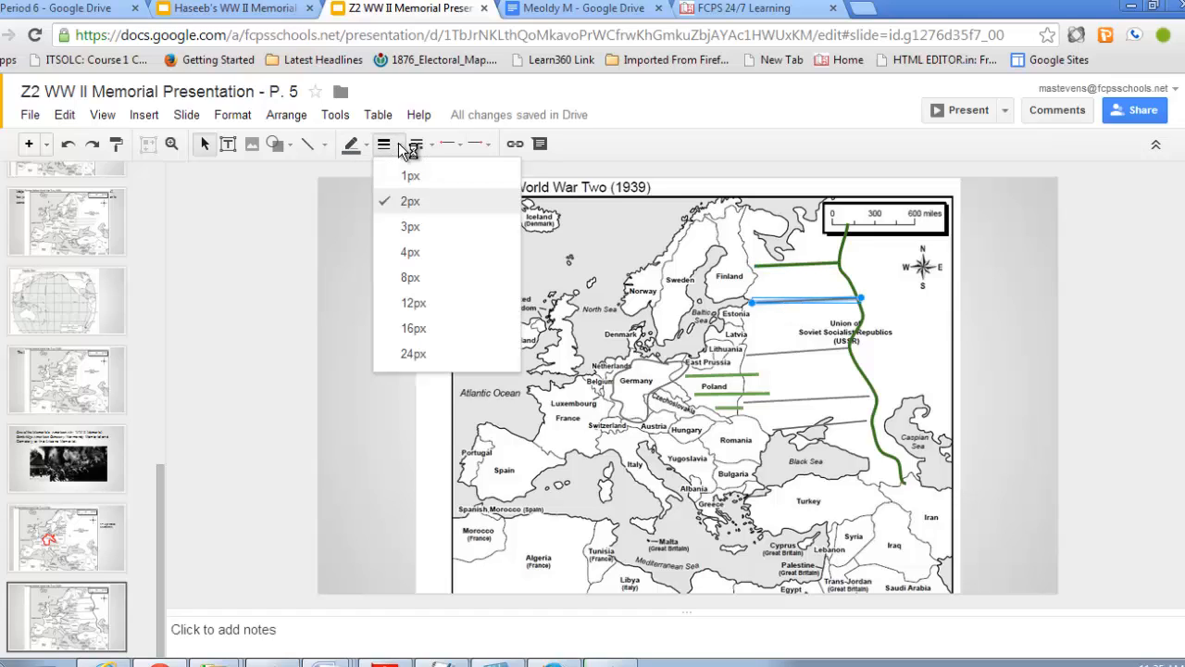
{"action": "left_click", "coordinate": [415, 252]}
{"action": "left_click", "coordinate": [352, 144]}
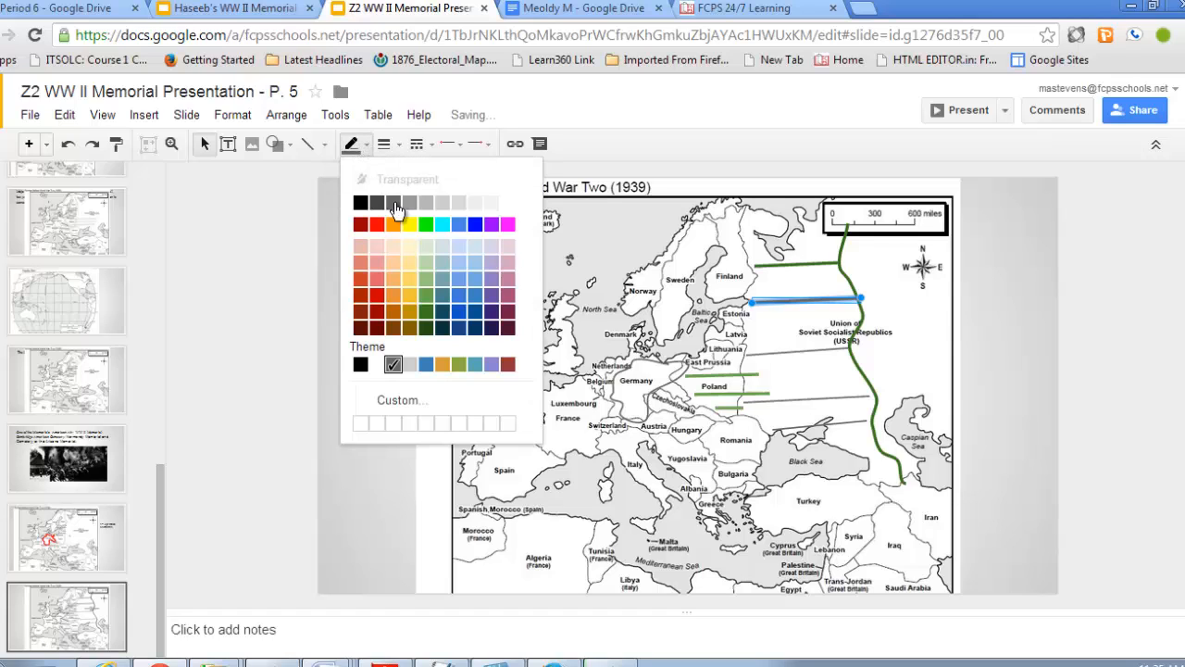
{"action": "left_click", "coordinate": [434, 316]}
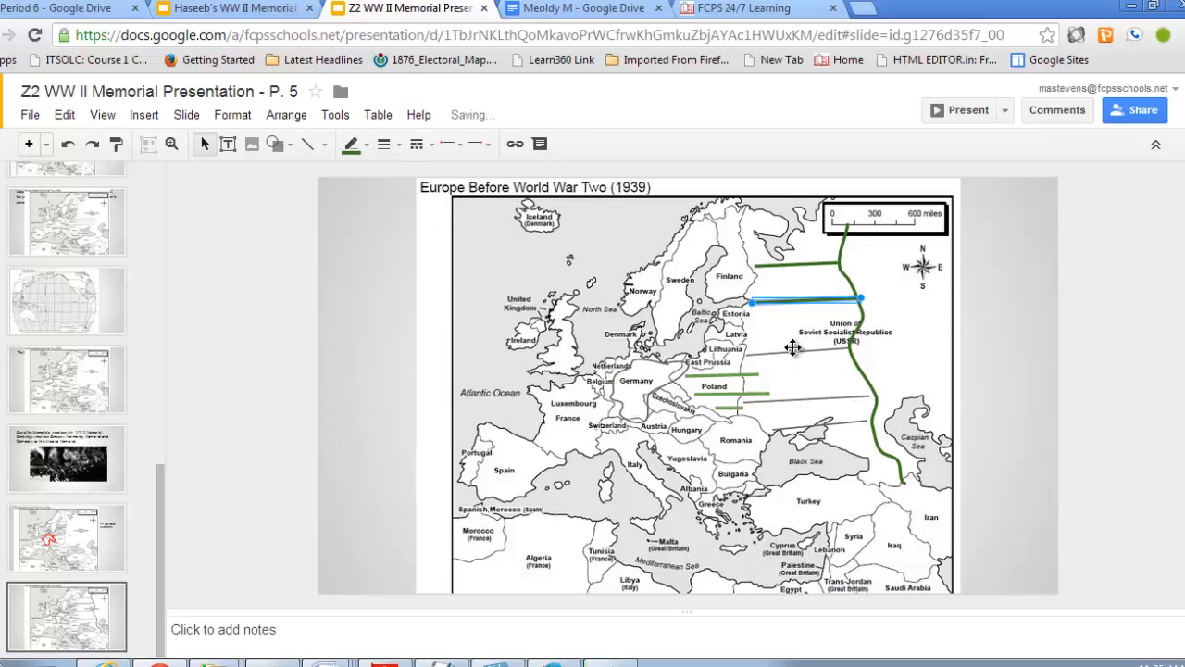
Step: Format the straight line running east from Lithuania with a 4px weight and dark green, leaving it deselected
{"action": "left_click", "coordinate": [798, 351]}
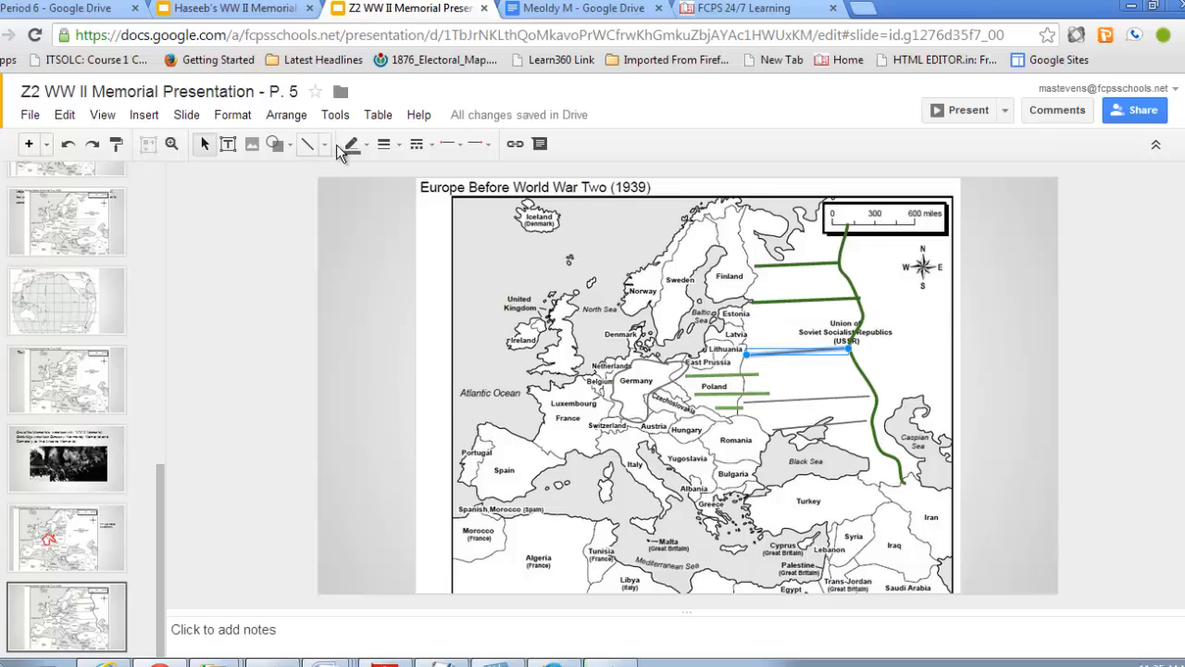
{"action": "left_click", "coordinate": [384, 145]}
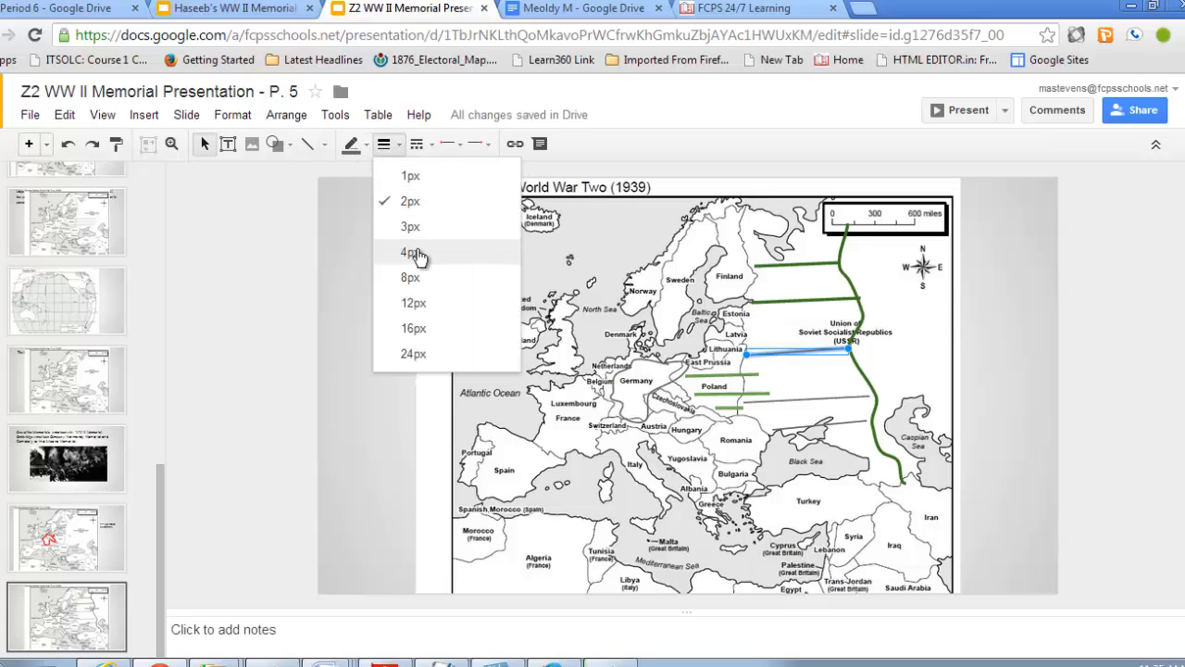
{"action": "left_click", "coordinate": [414, 253]}
{"action": "left_click", "coordinate": [351, 145]}
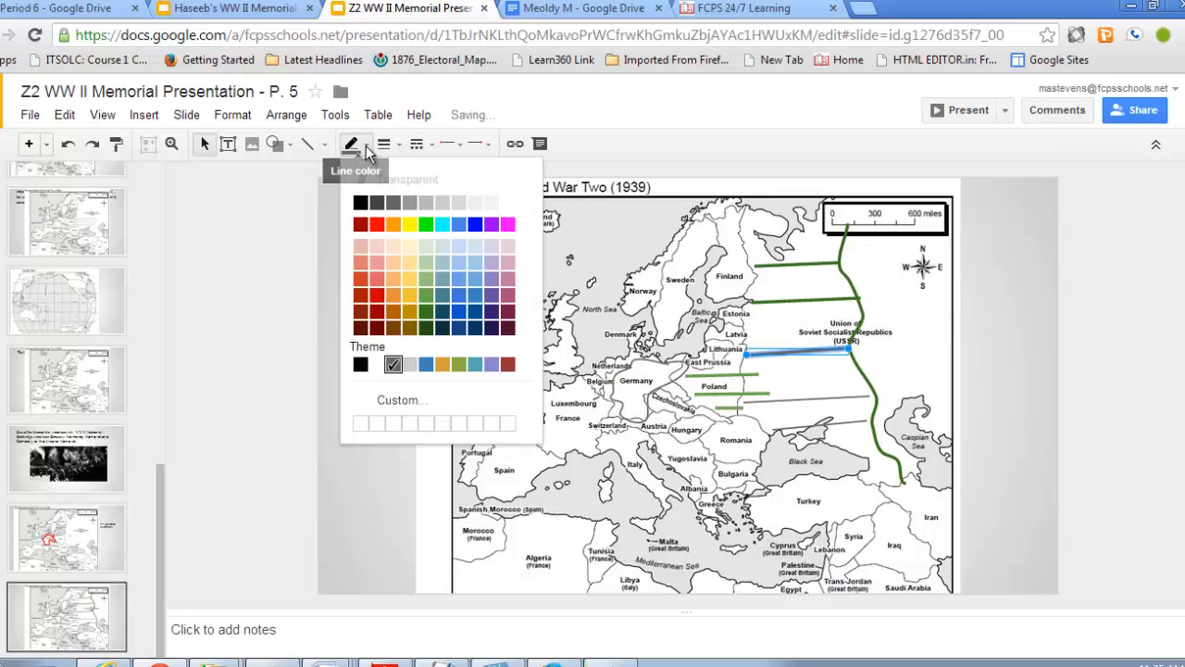
{"action": "left_click", "coordinate": [426, 312]}
{"action": "left_click", "coordinate": [846, 367]}
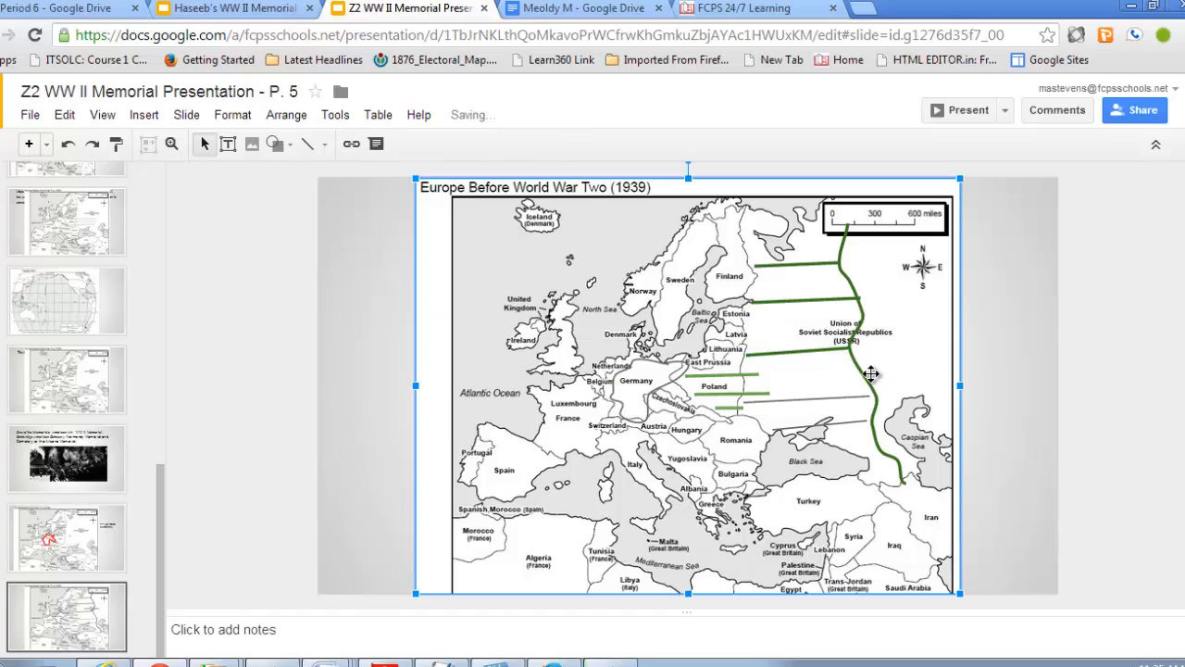